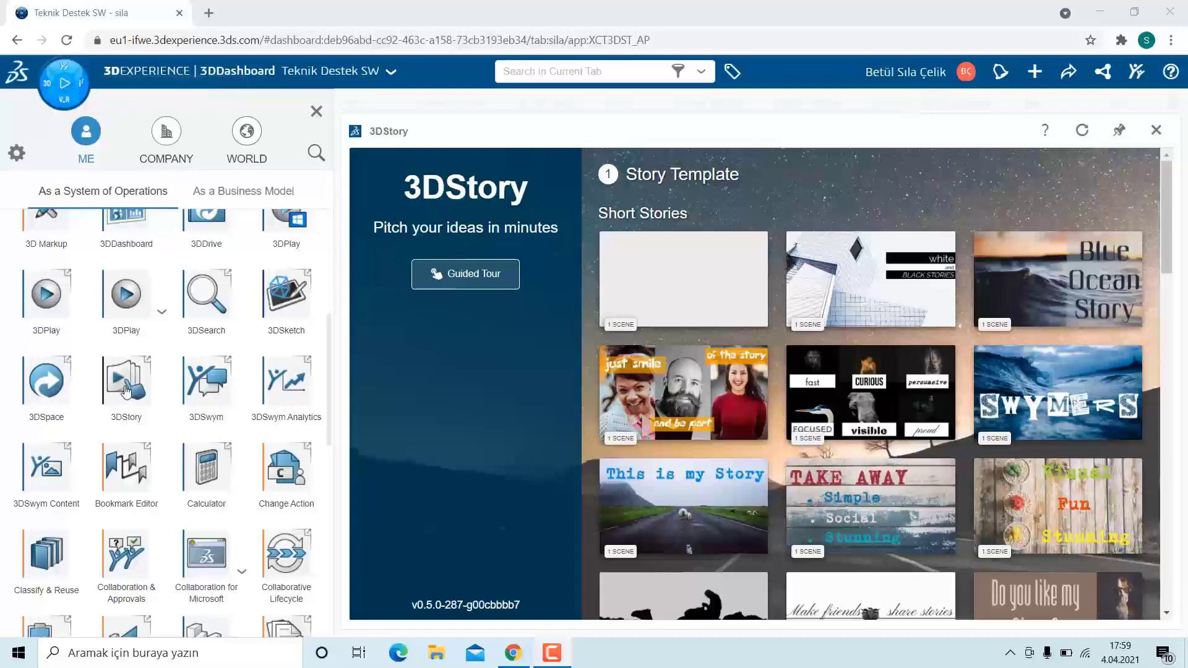
- Collapse the app list so the 3DStory template gallery spans the full dashboard width
left_click(316, 111)
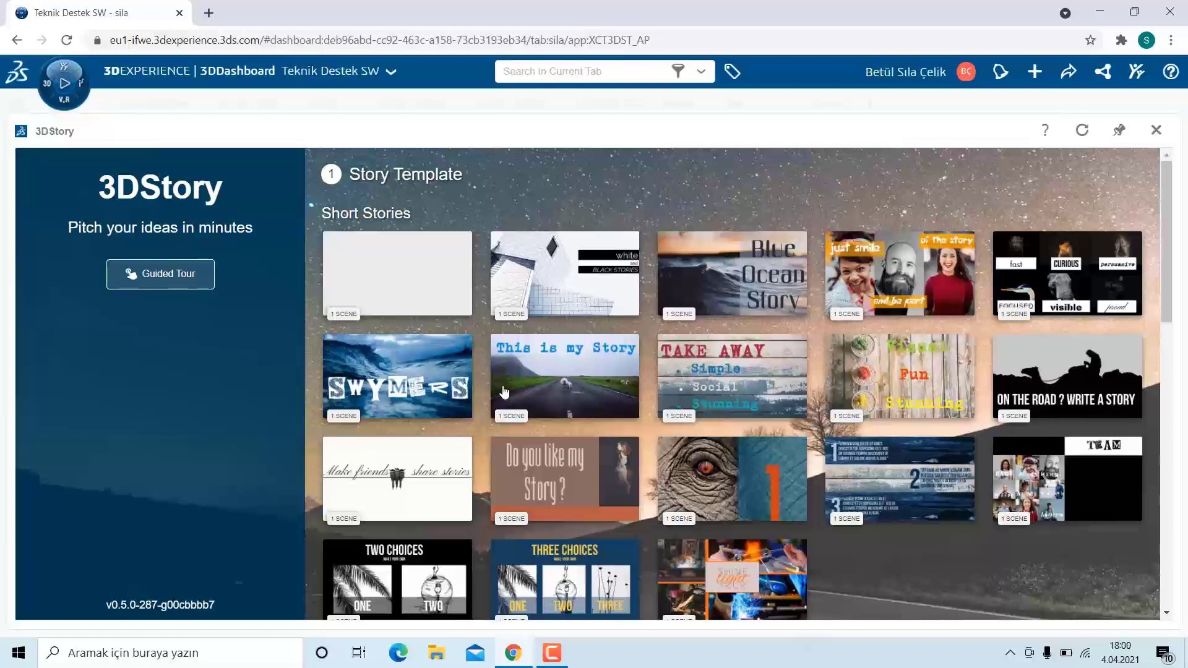
- Browse the template gallery and choose the 7-scene 3DSTORY Key Values product template
scroll(504, 391, "down", 4)
scroll(504, 391, "down", 4)
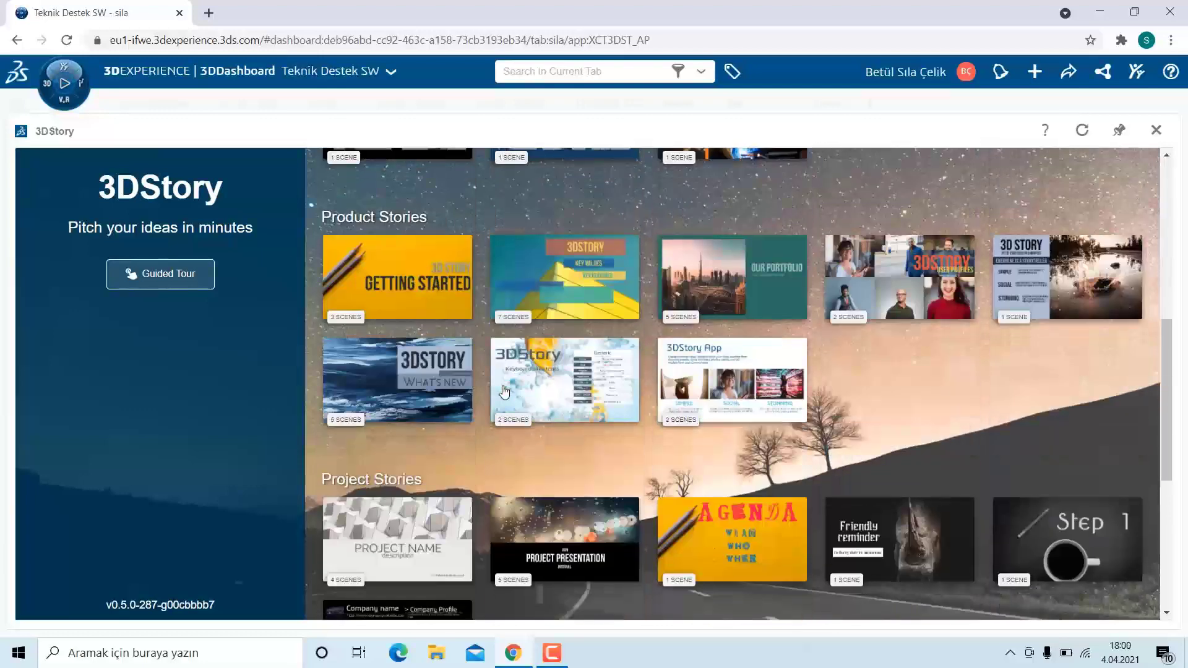
scroll(504, 391, "down", 4)
scroll(502, 385, "down", 2)
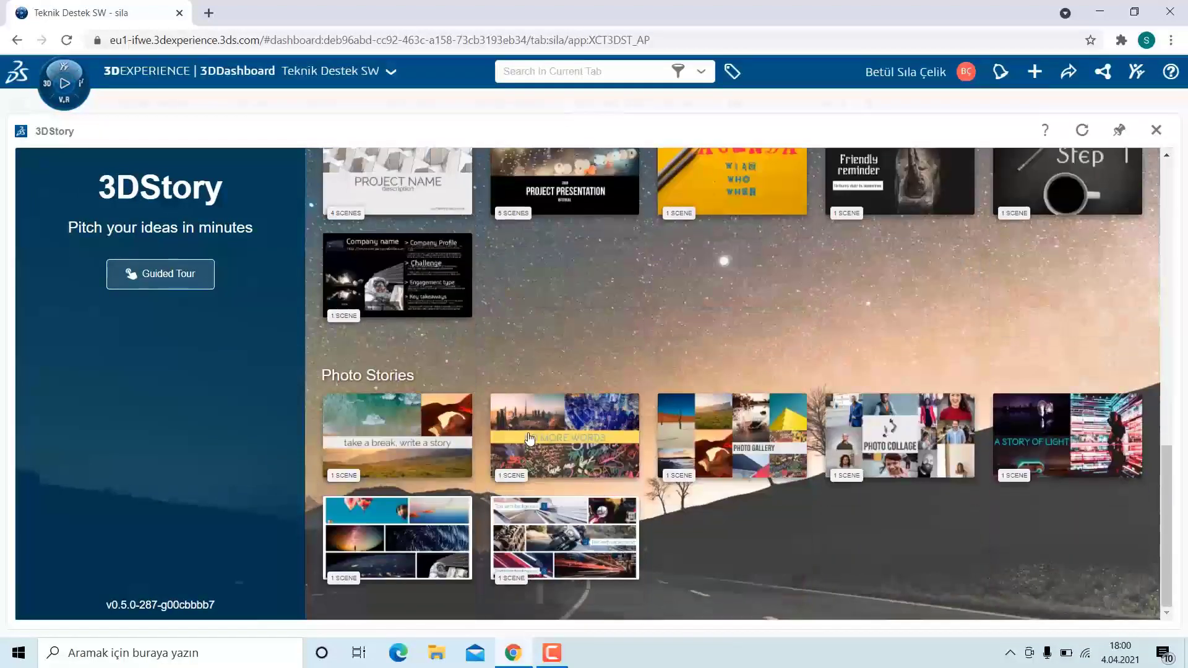
scroll(501, 381, "up", 3)
scroll(501, 375, "up", 3)
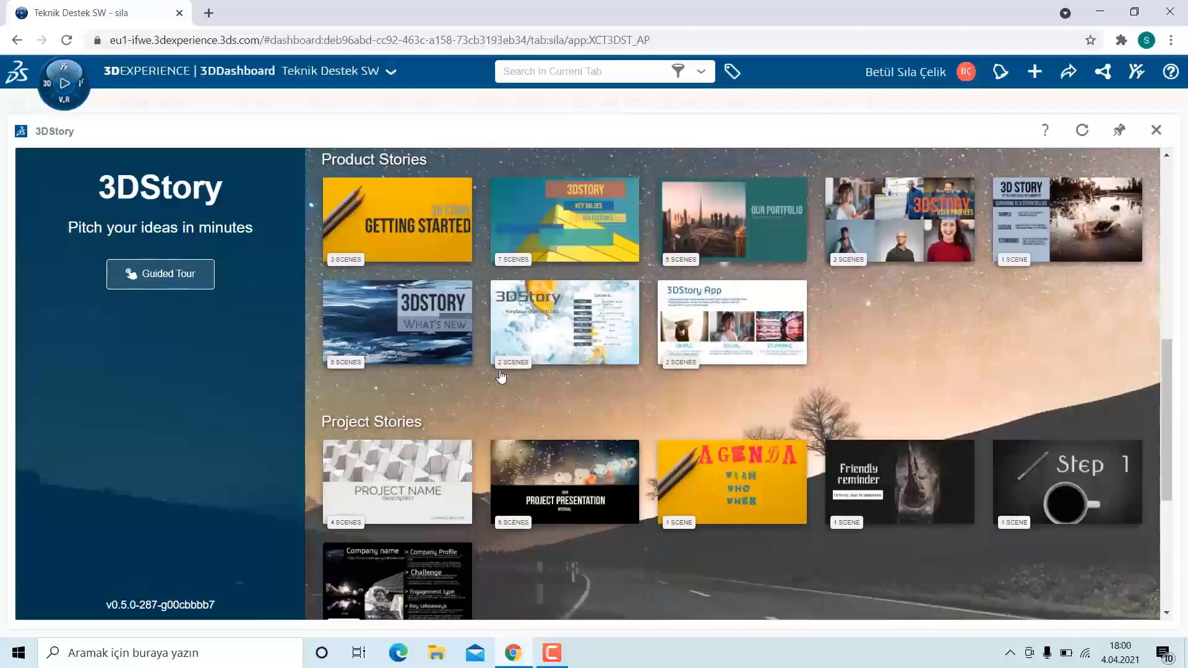
scroll(502, 359, "up", 3)
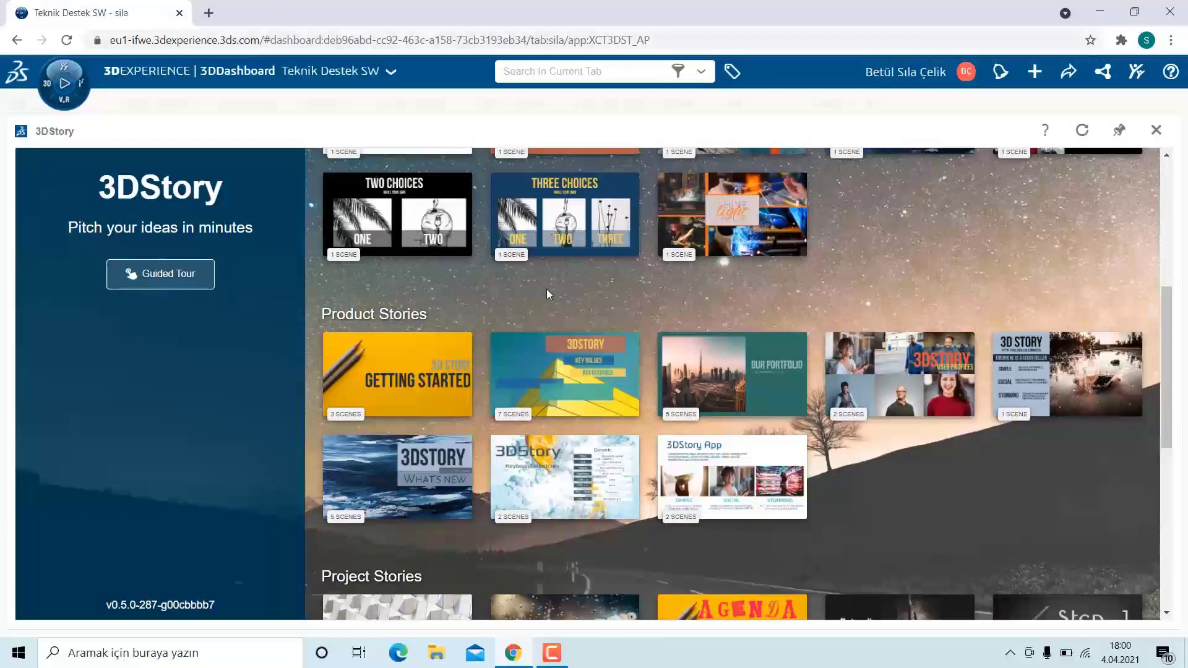
left_click(553, 386)
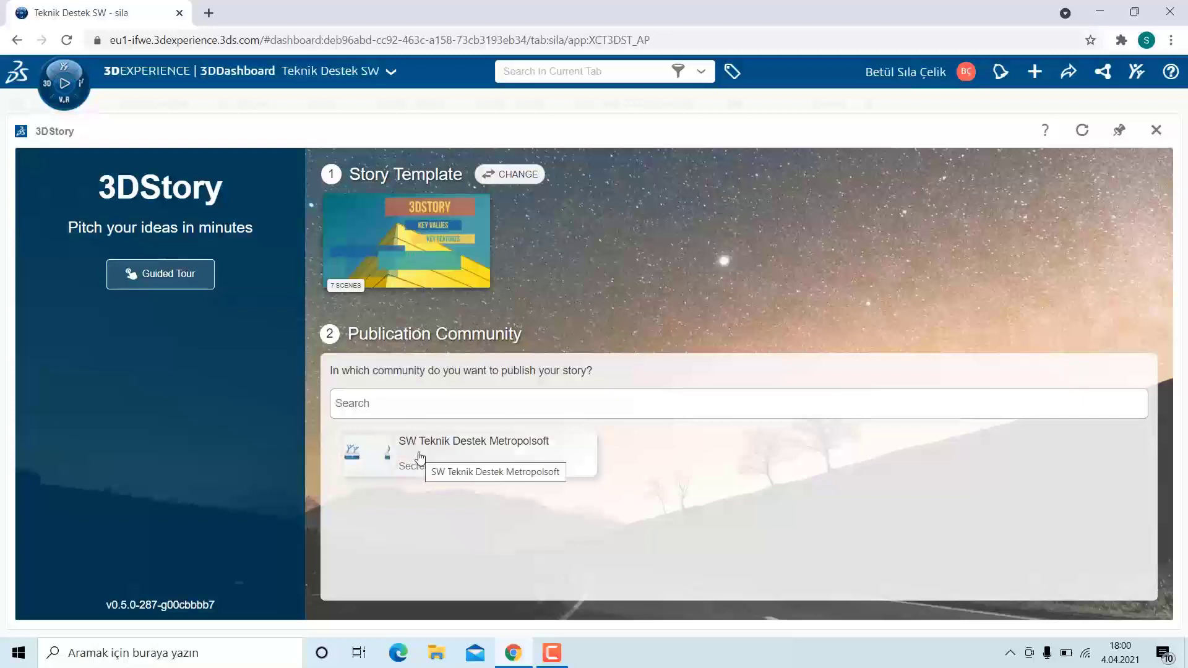
- Pick the METROPOLSOFT community and delete the KEY VALUES and KEY FEATURES text boxes
left_click(419, 457)
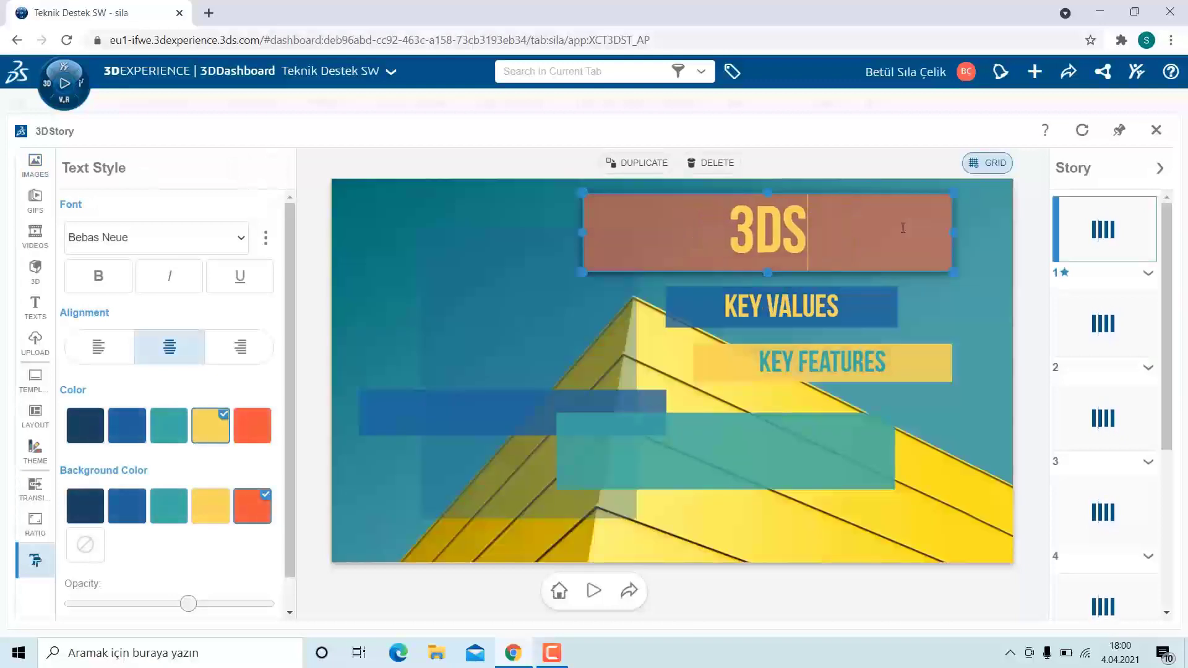
type("METRO")
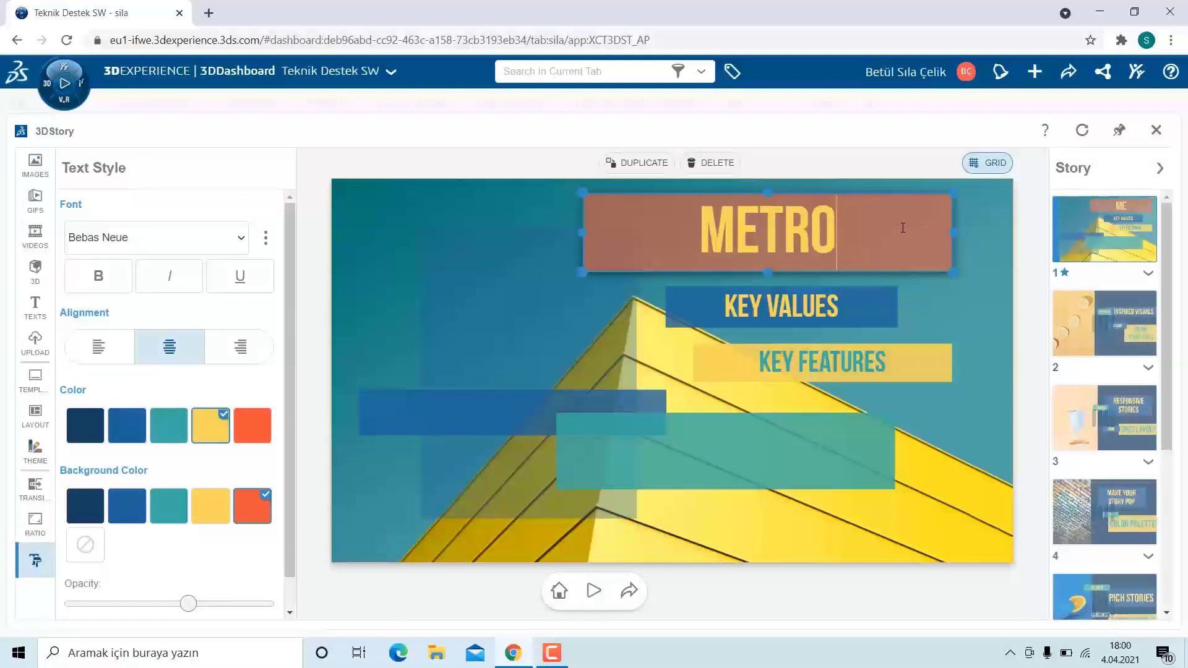
type("POLSOFT")
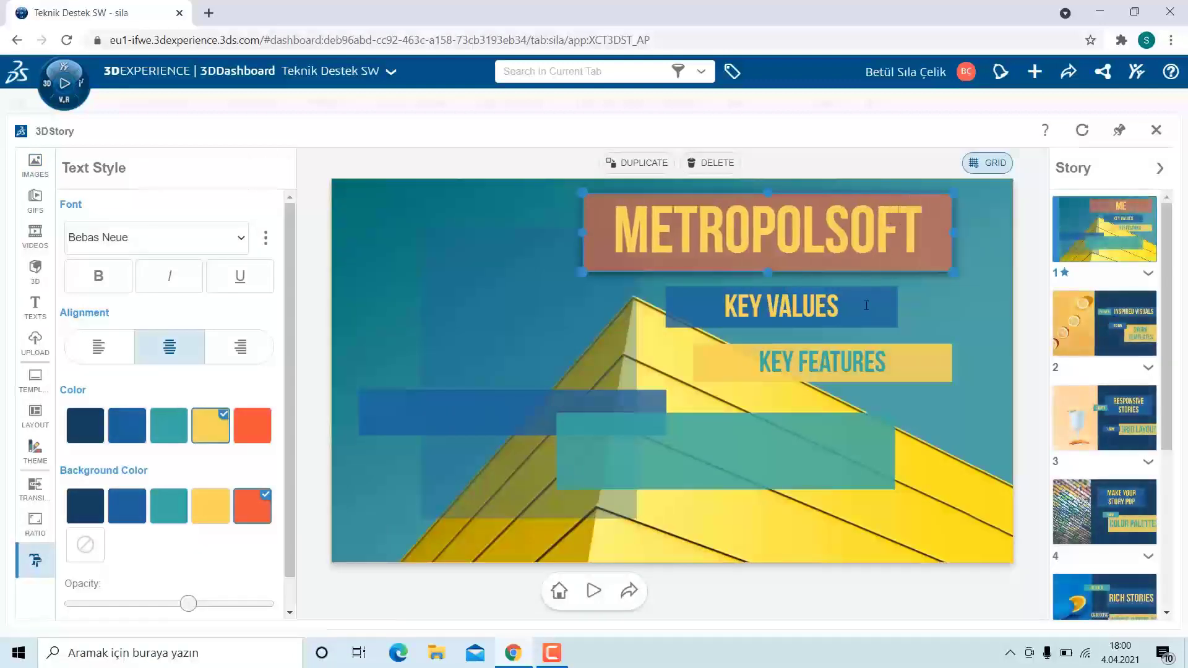
left_click(866, 305)
left_click(717, 163)
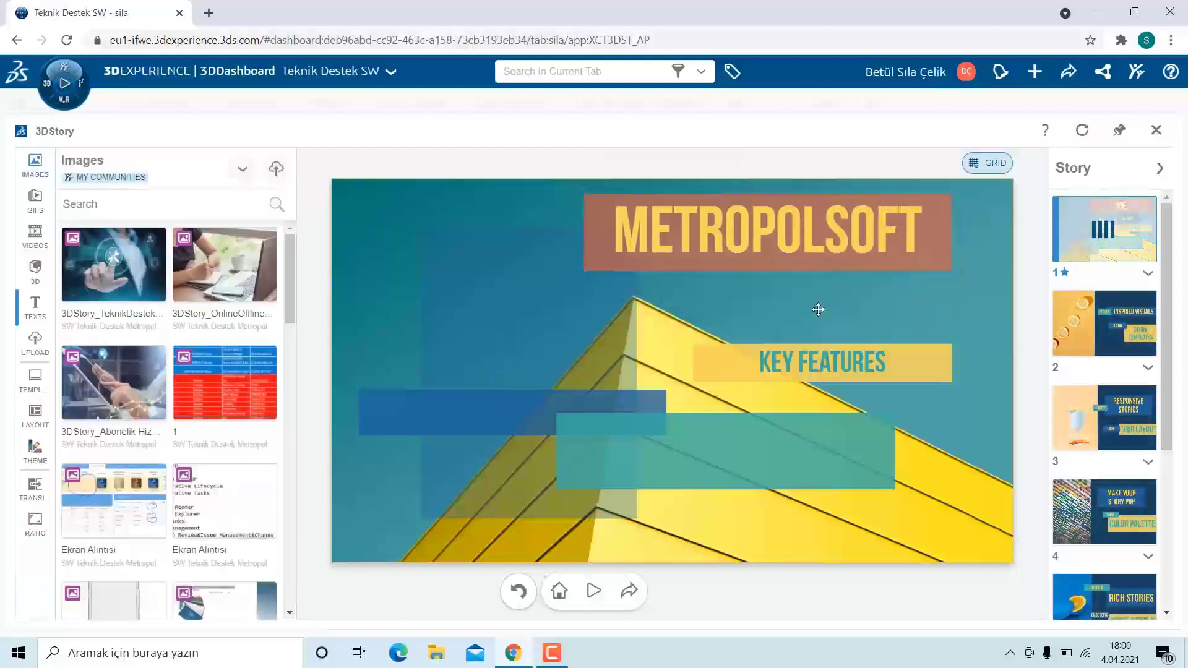
left_click(823, 362)
left_click(718, 162)
- In the INSPIRED VISUALS scene, widen the lemon image cell and shift the photo upward
left_click(1105, 323)
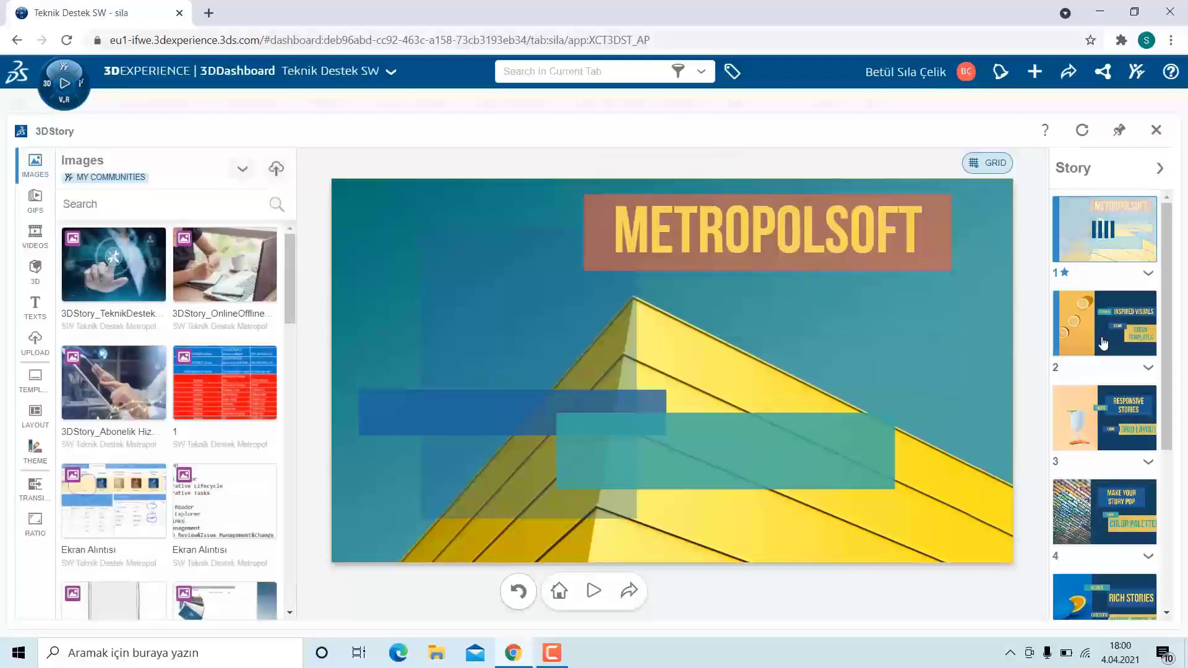
left_click(574, 378)
left_click_drag(610, 366, 836, 339)
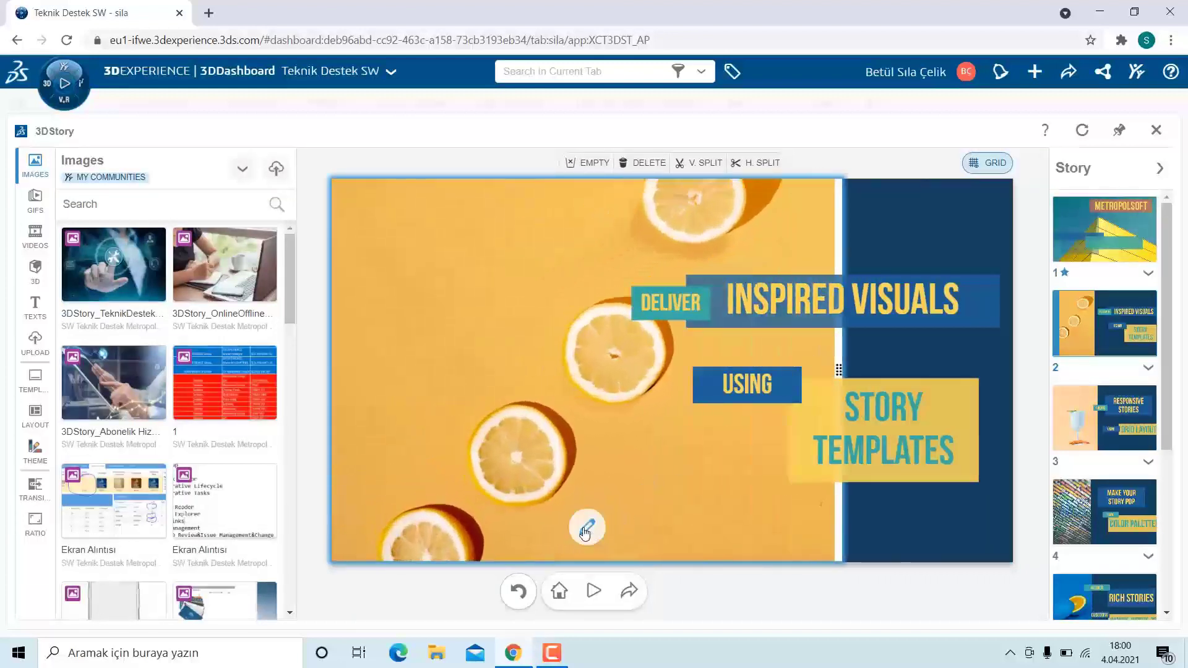
left_click(584, 532)
left_click_drag(607, 459, 607, 367)
left_click(591, 528)
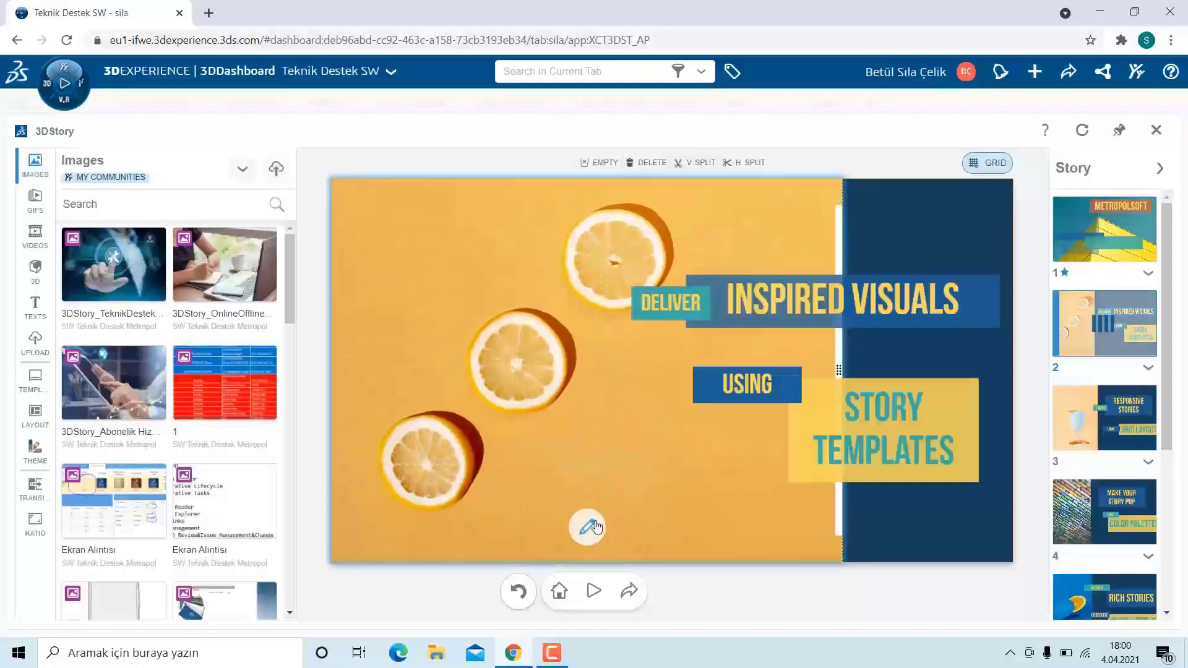
- Look through scenes 4, 6 and 7 of the Key Values story
left_click(1104, 512)
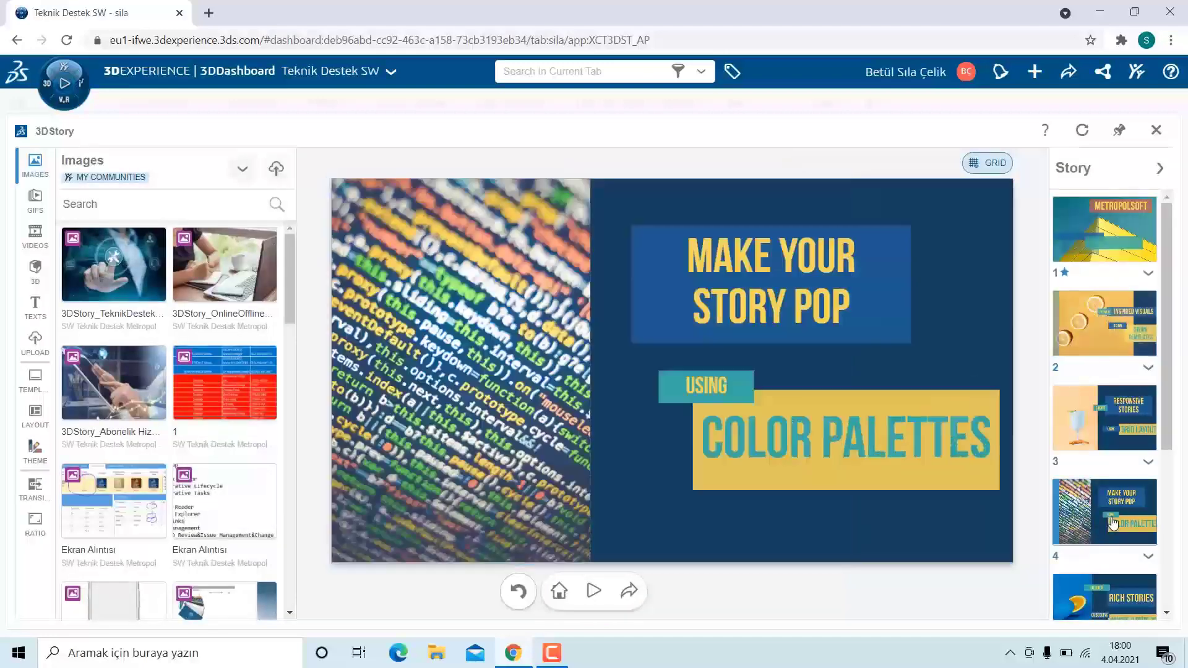
scroll(1104, 495, "down", 3)
left_click(1108, 484)
scroll(1107, 489, "down", 1)
left_click(1104, 504)
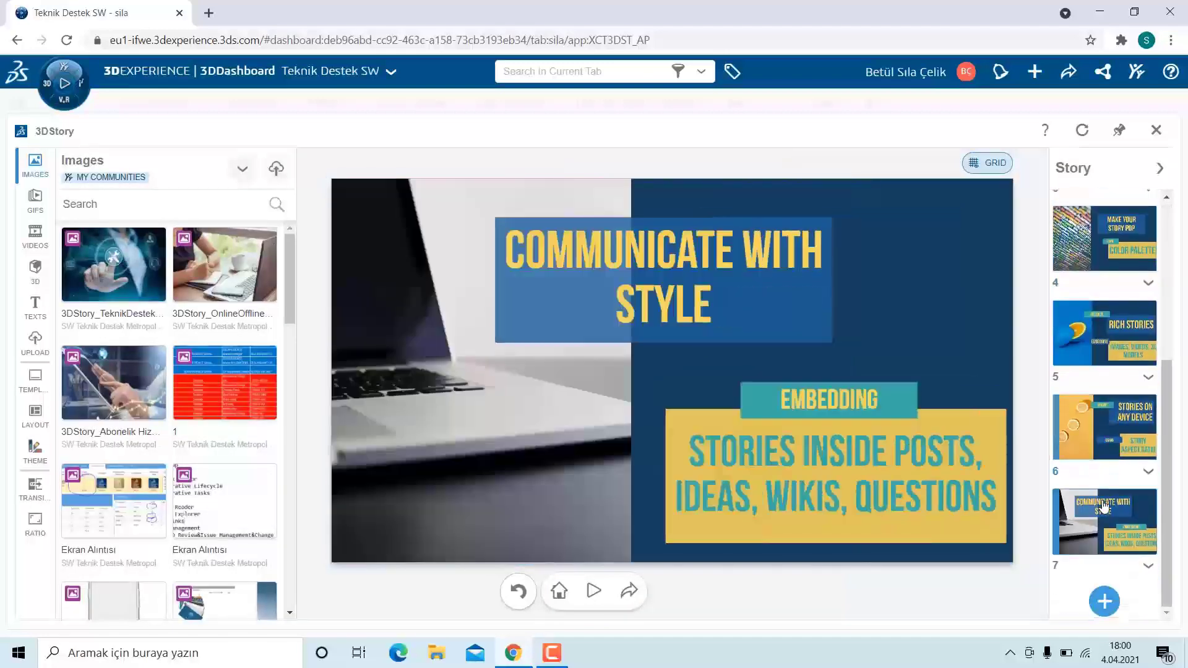
- Discard the draft and start a Three Choices story in the SW Teknik Destek Metropolsoft community
left_click(557, 592)
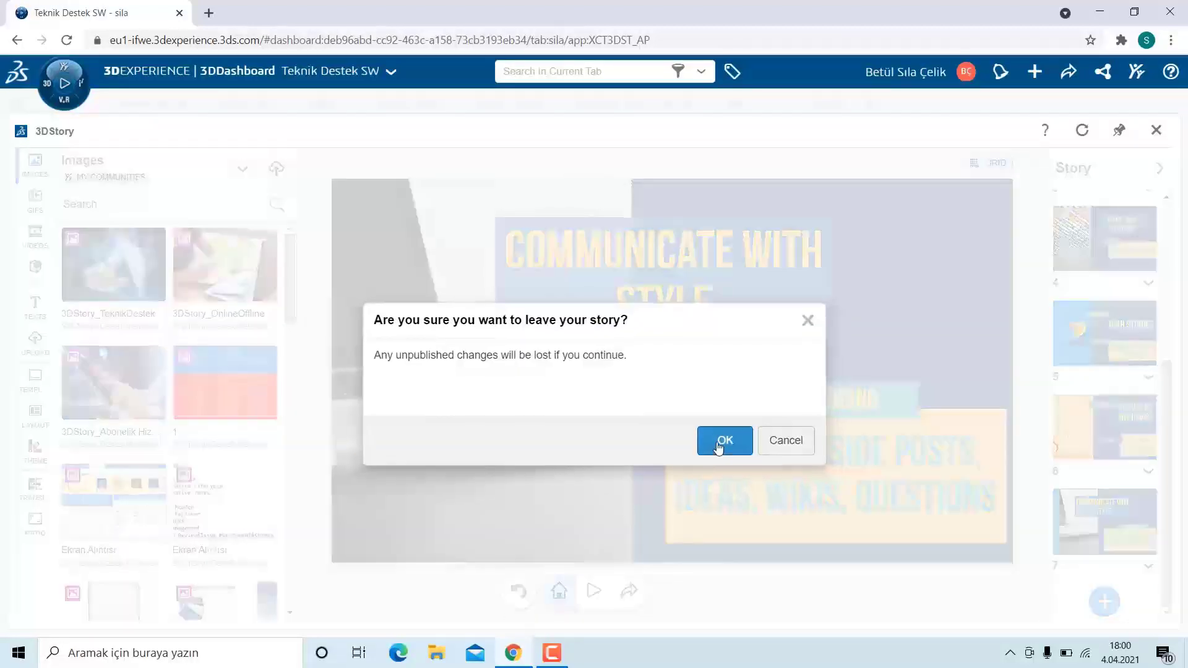
left_click(720, 442)
scroll(631, 446, "down", 3)
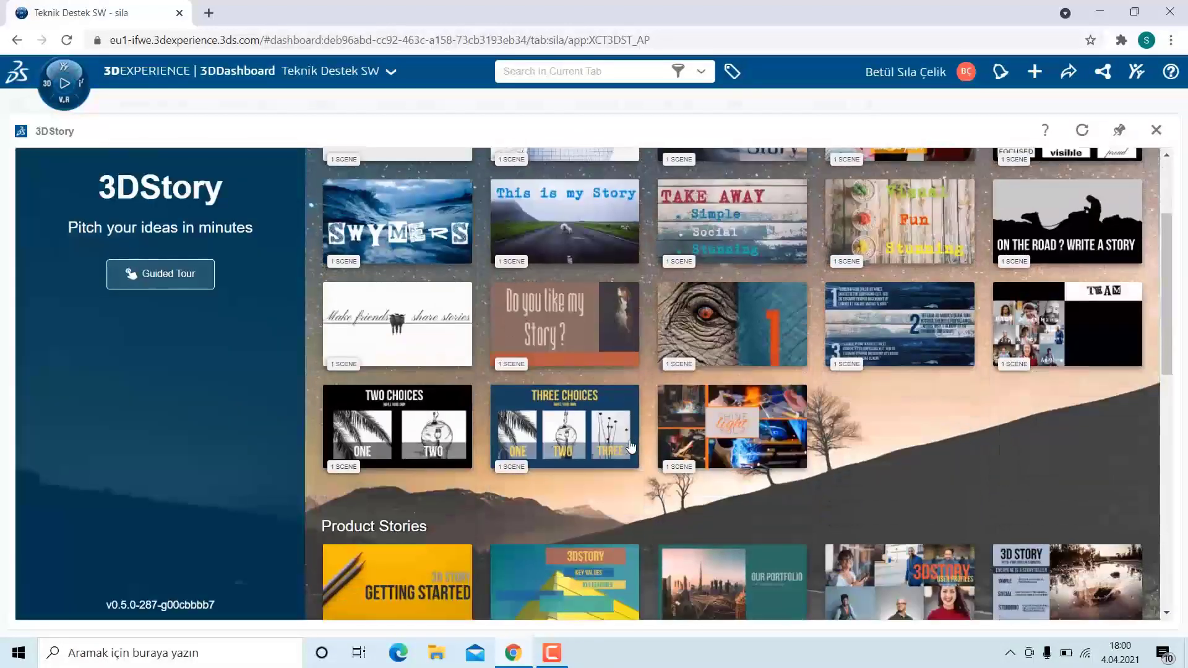
left_click(561, 439)
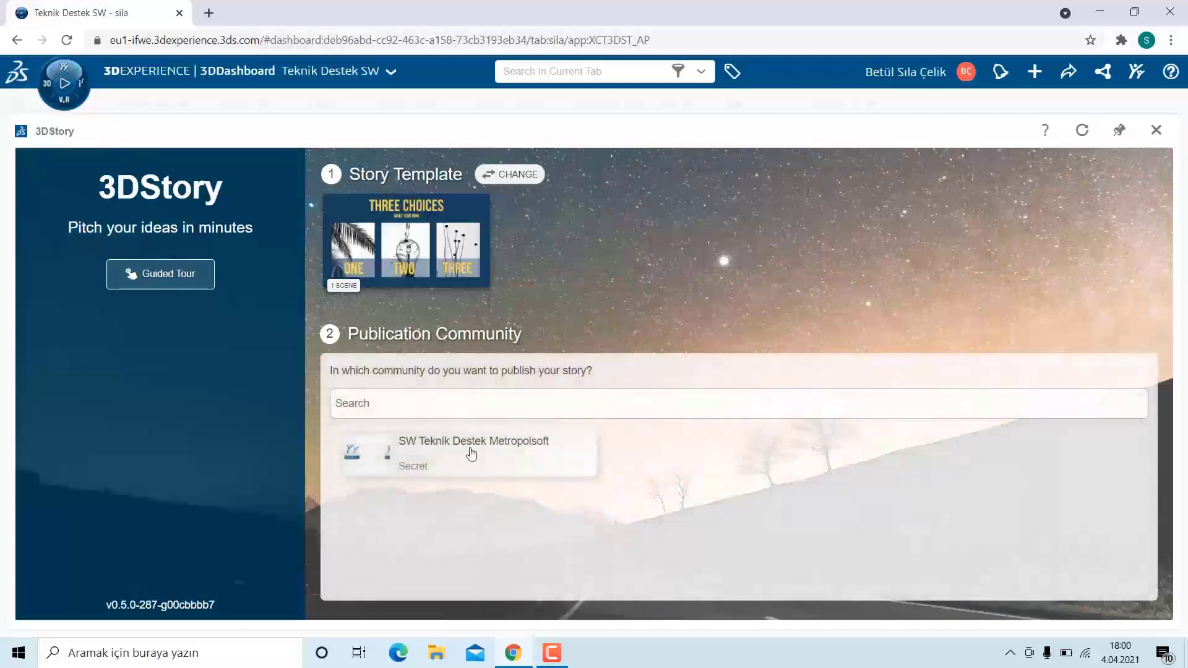
left_click(470, 454)
left_click(818, 218)
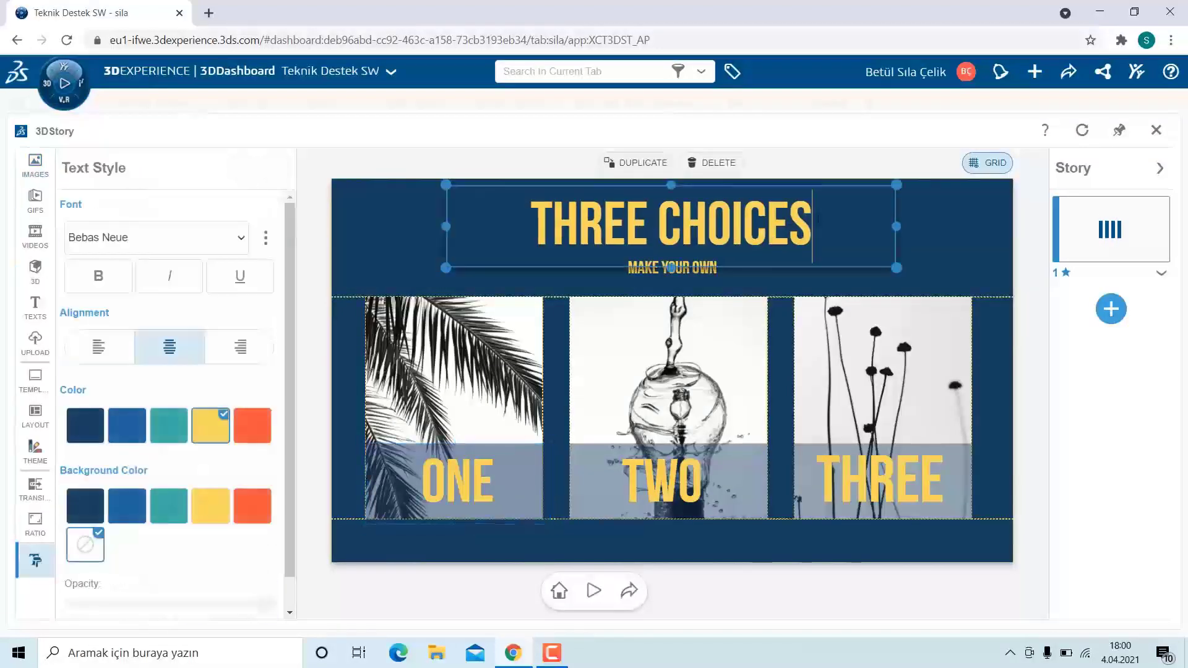
- Retitle the scene METROPOLSOFT and rename the first two captions ABONELIK and EGITIM
double_click(817, 218)
type("METR")
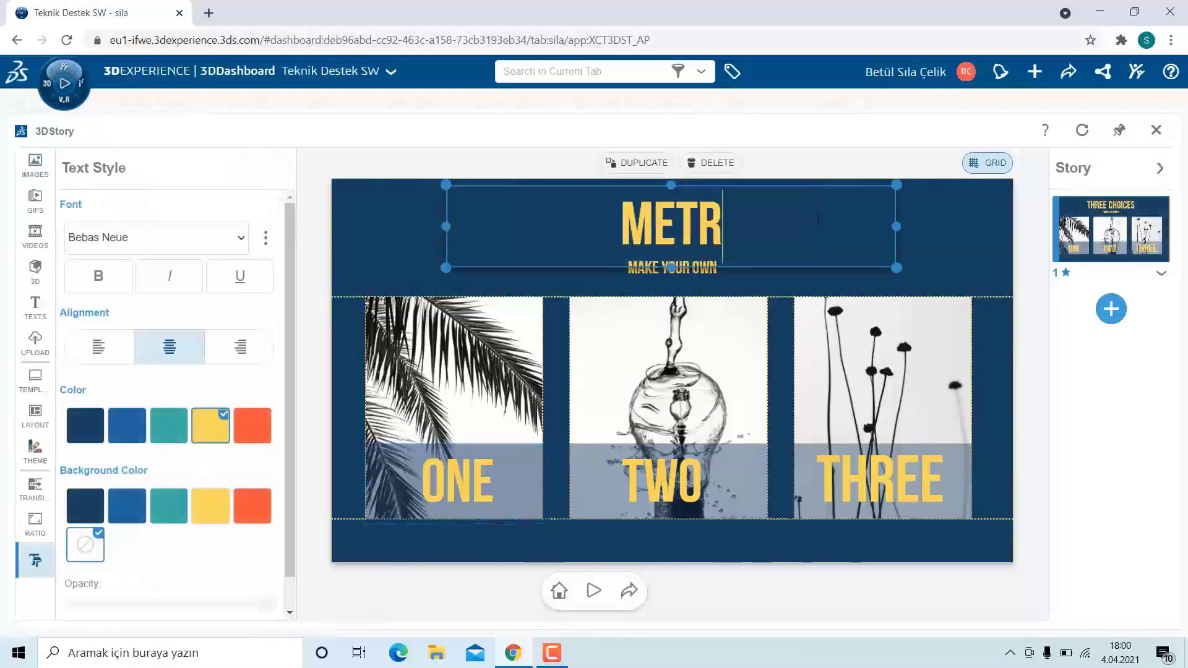
type("OPOLSOFT")
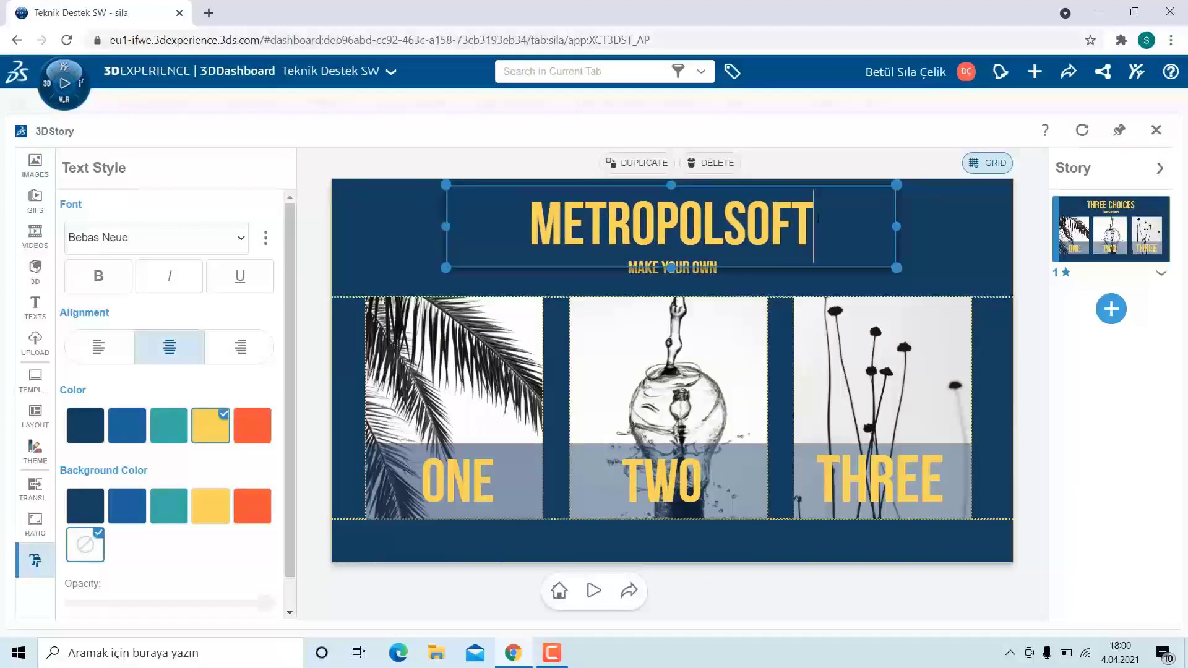
left_click(512, 469)
key("BackSpace")
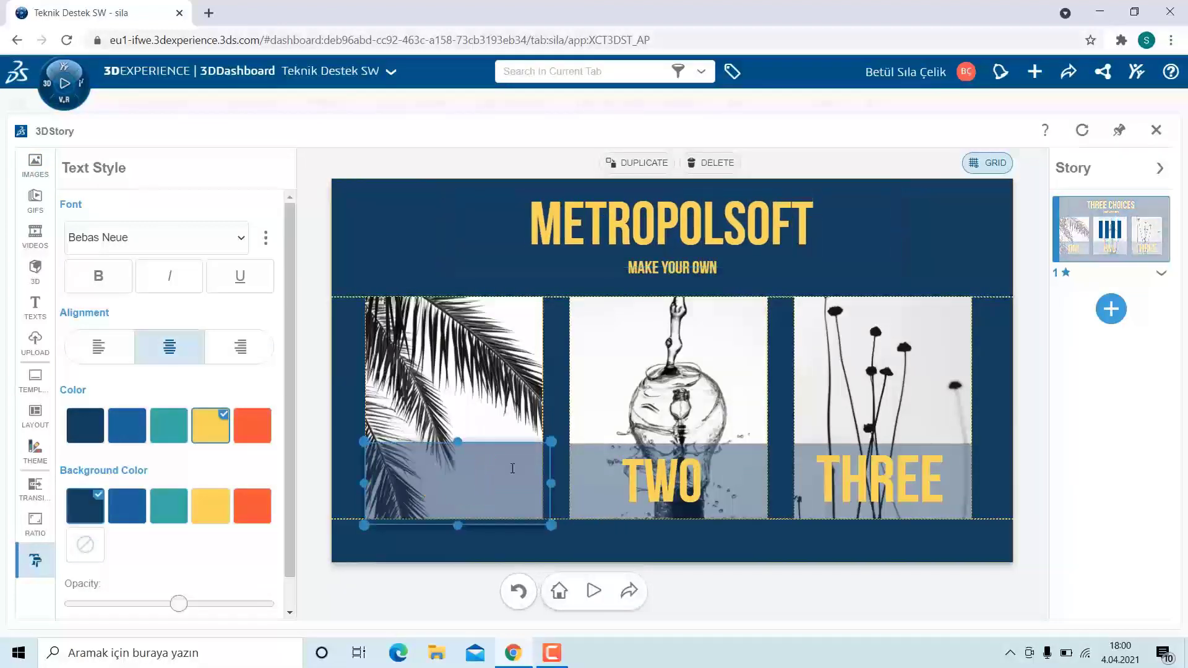
type("ABONELİK")
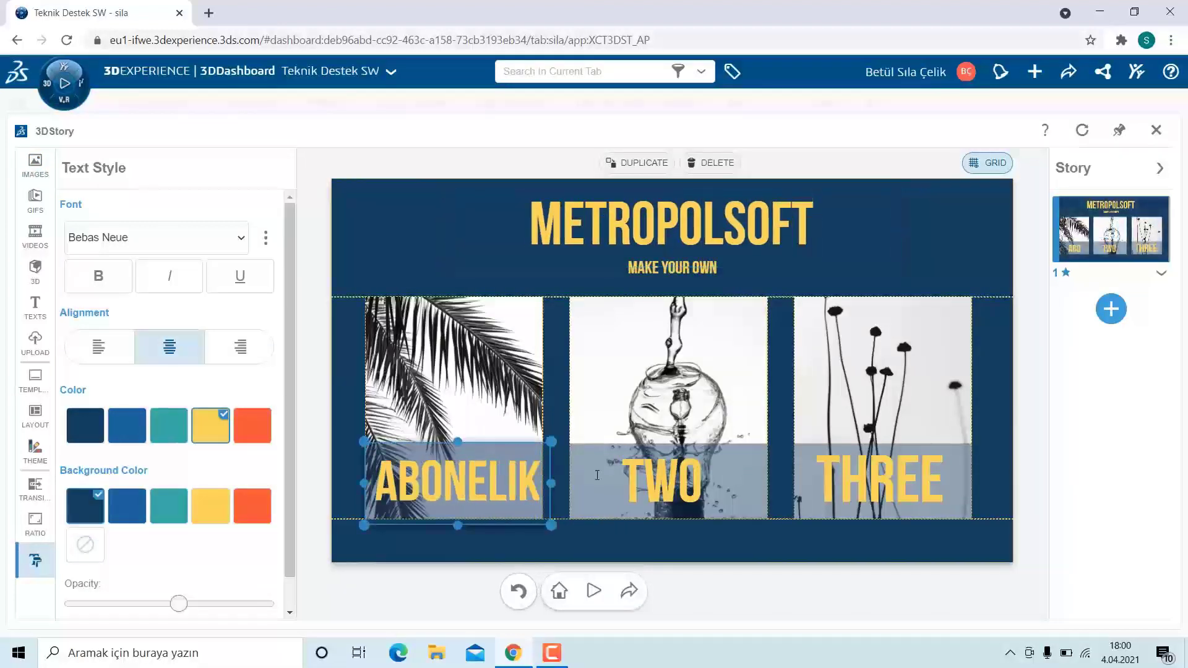
left_click(738, 487)
key("BackSpace")
key("BackSpace")
key("BackSpace")
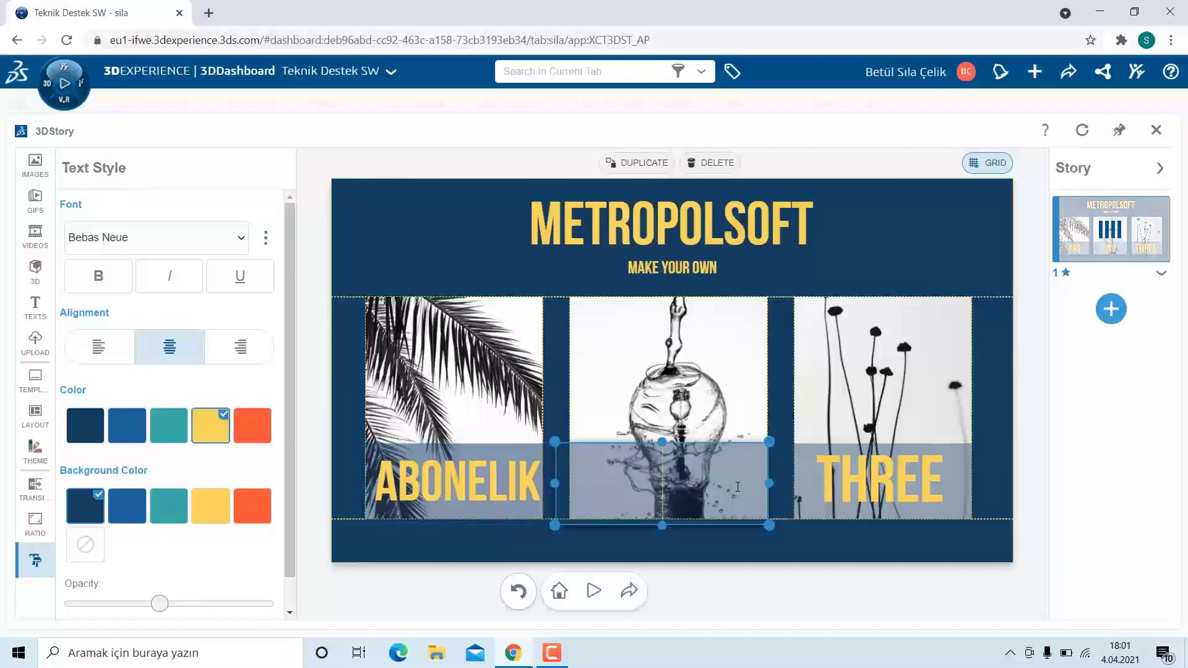
type("EGITIM")
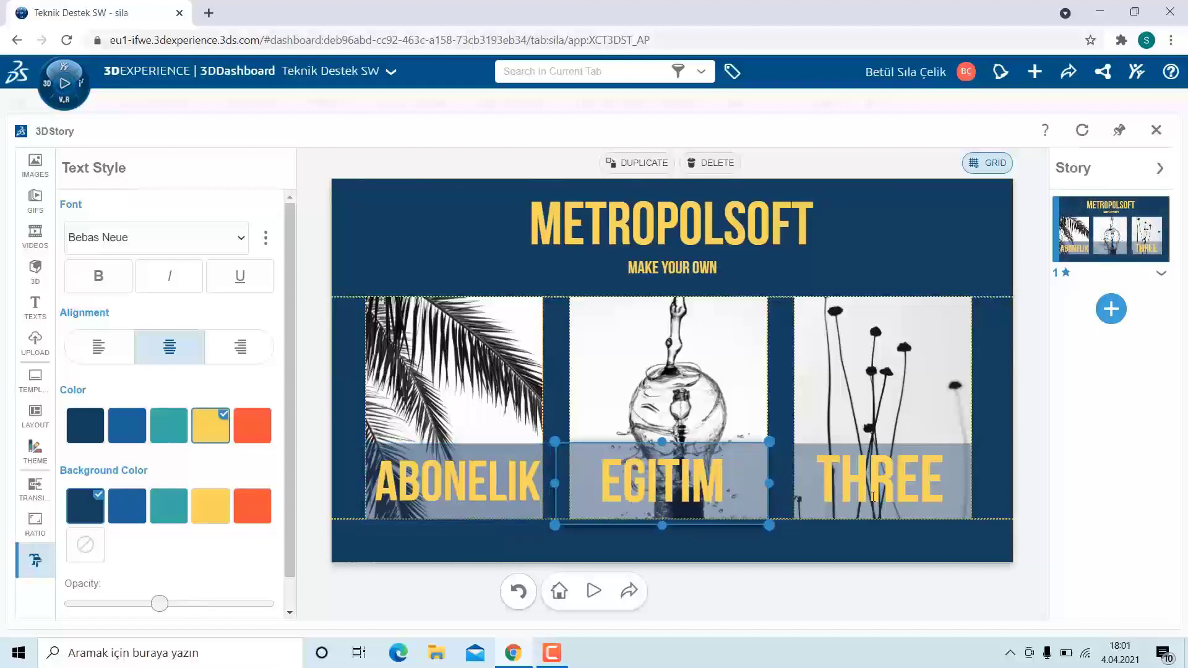
- Rename the third caption TEKNIK DESTEK and delete the MAKE YOUR OWN subtitle
left_click(893, 477)
key("BackSpace")
key("BackSpace")
key("BackSpace")
key("BackSpace")
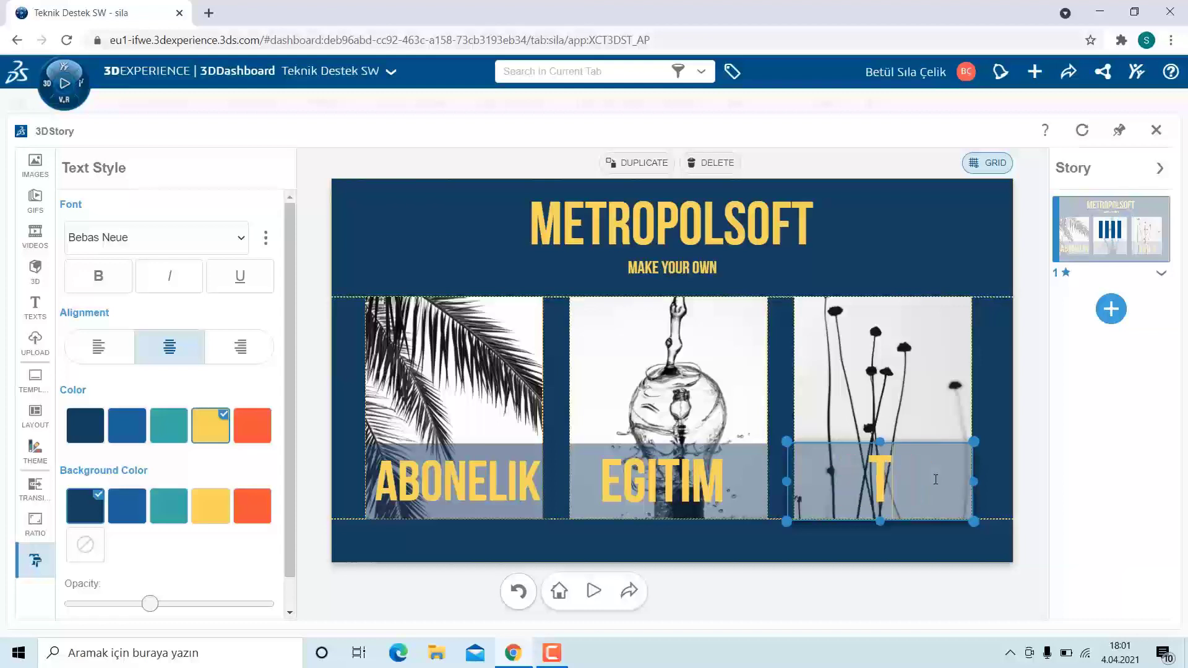
type("EKNIK DES")
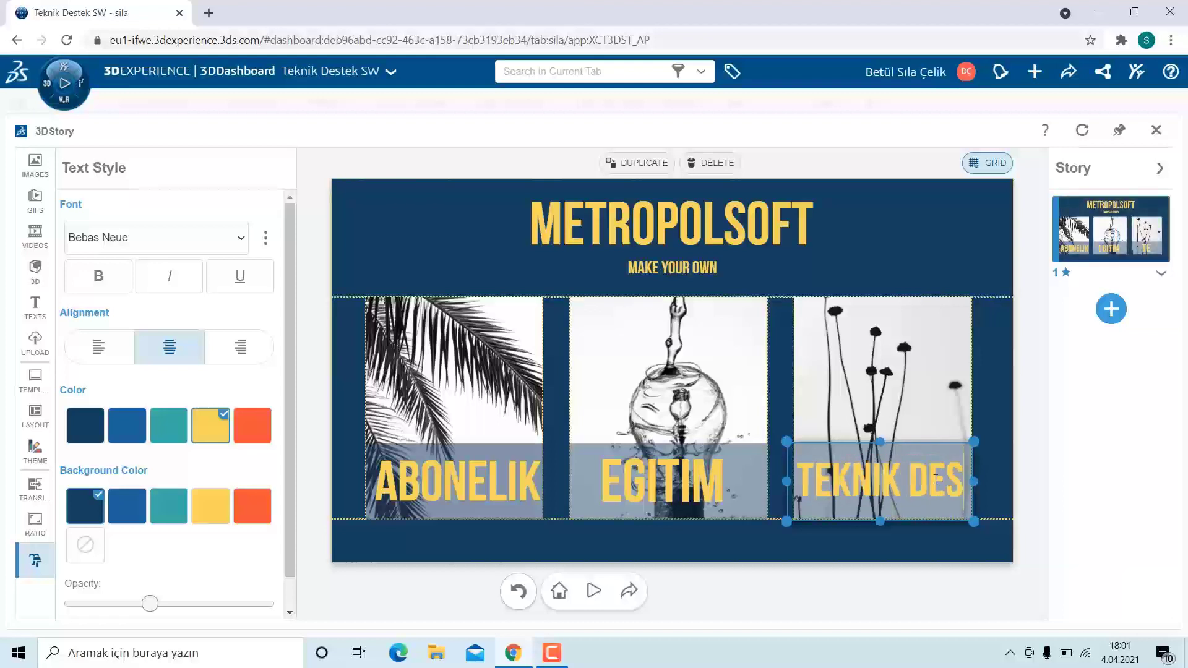
type("TEK")
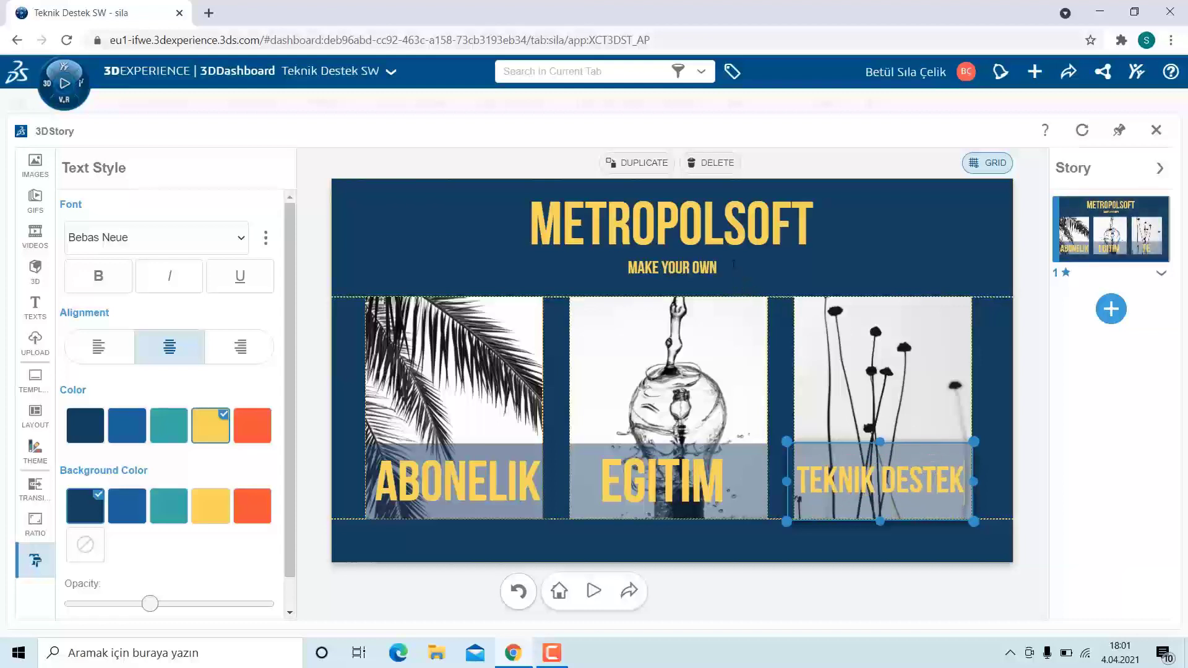
left_click(733, 266)
left_click(714, 163)
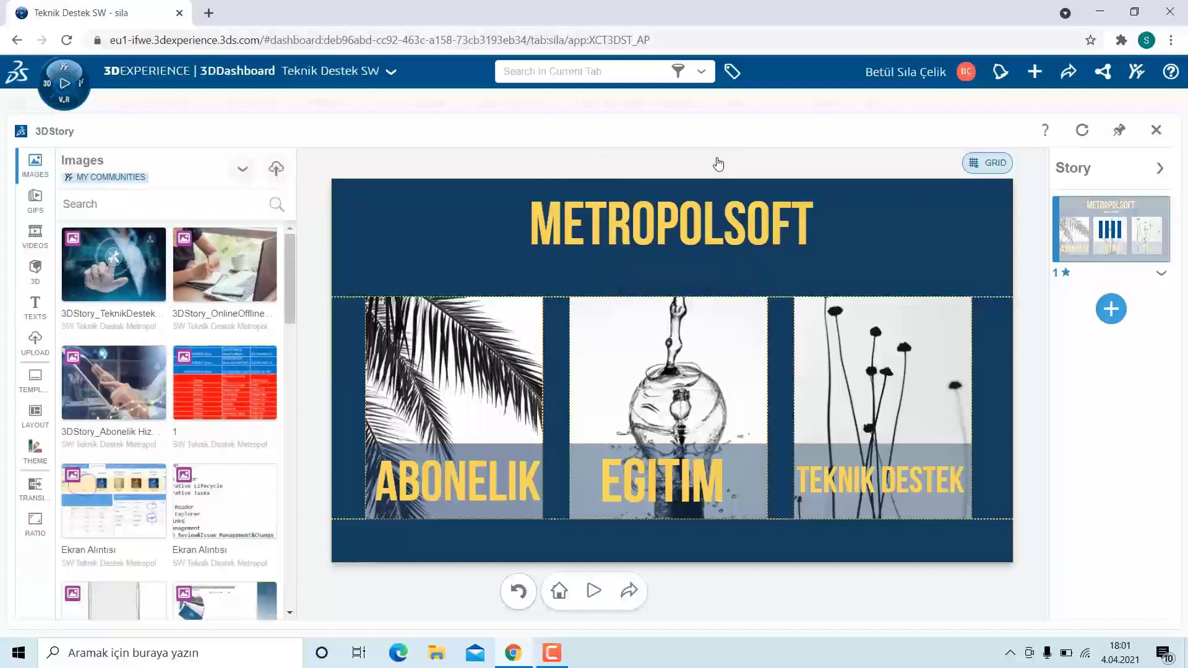
- Browse the images in the 3DStory Library collection
left_click(242, 169)
left_click(145, 297)
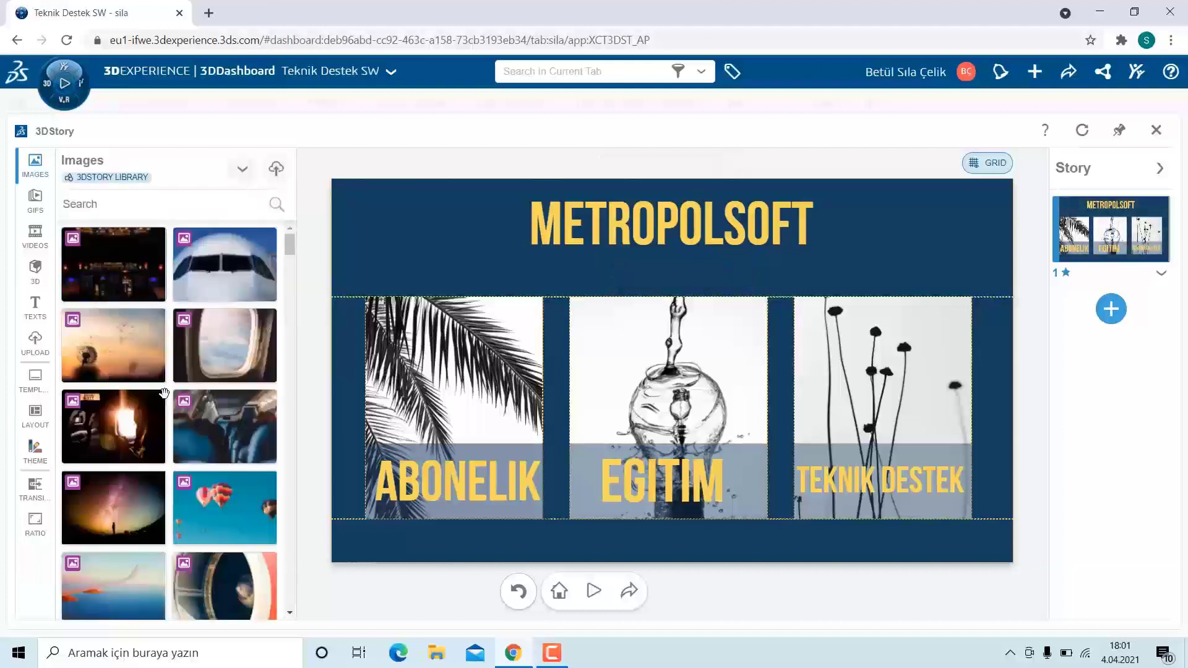
scroll(164, 393, "down", 5)
scroll(164, 395, "down", 5)
scroll(163, 396, "down", 5)
scroll(162, 398, "down", 5)
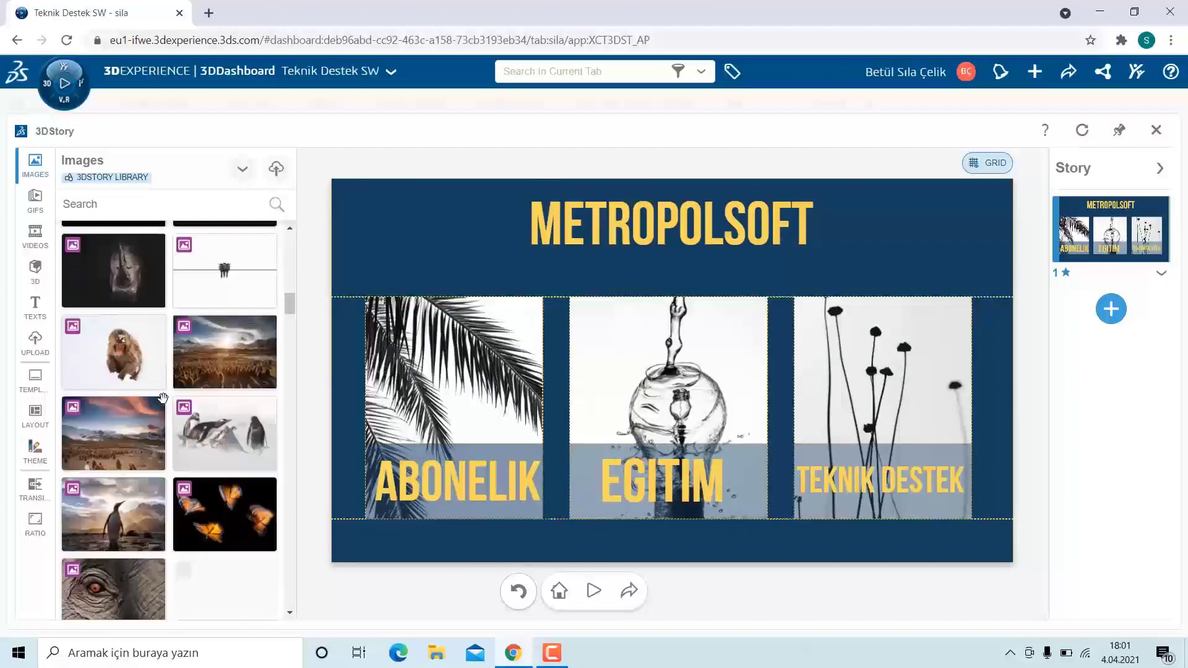
scroll(163, 397, "down", 2)
scroll(162, 397, "down", 3)
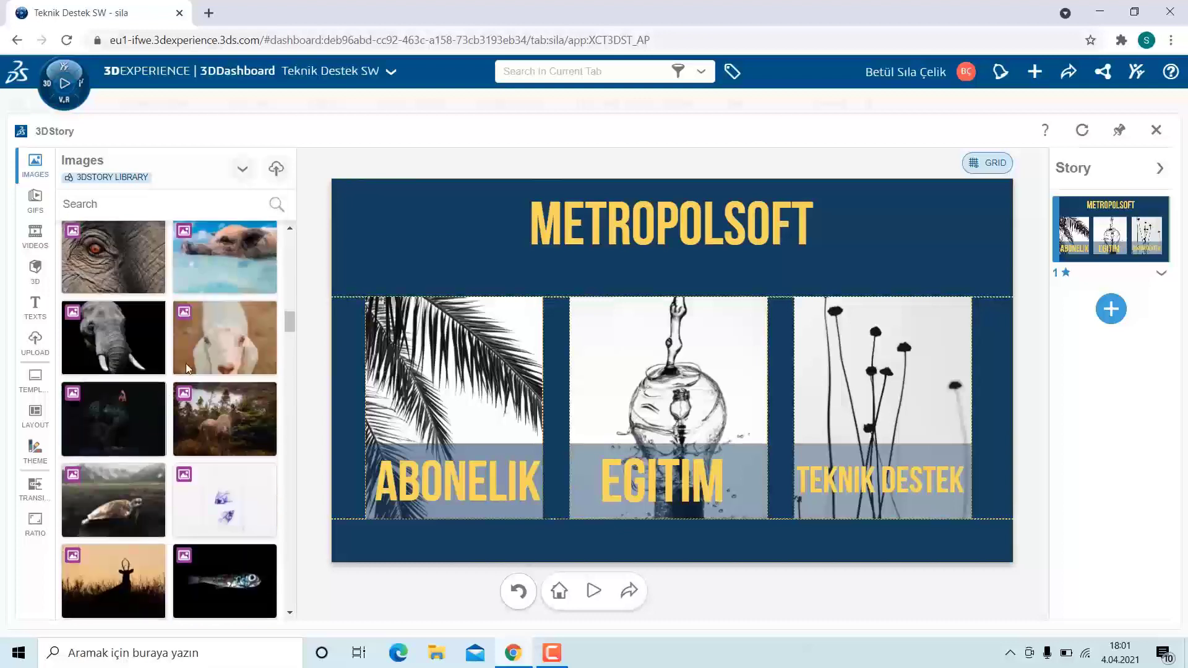
- Check the SW Teknik Destek Metropolsoft and My Medias images, then bring up the upload panel
left_click(242, 169)
left_click(186, 207)
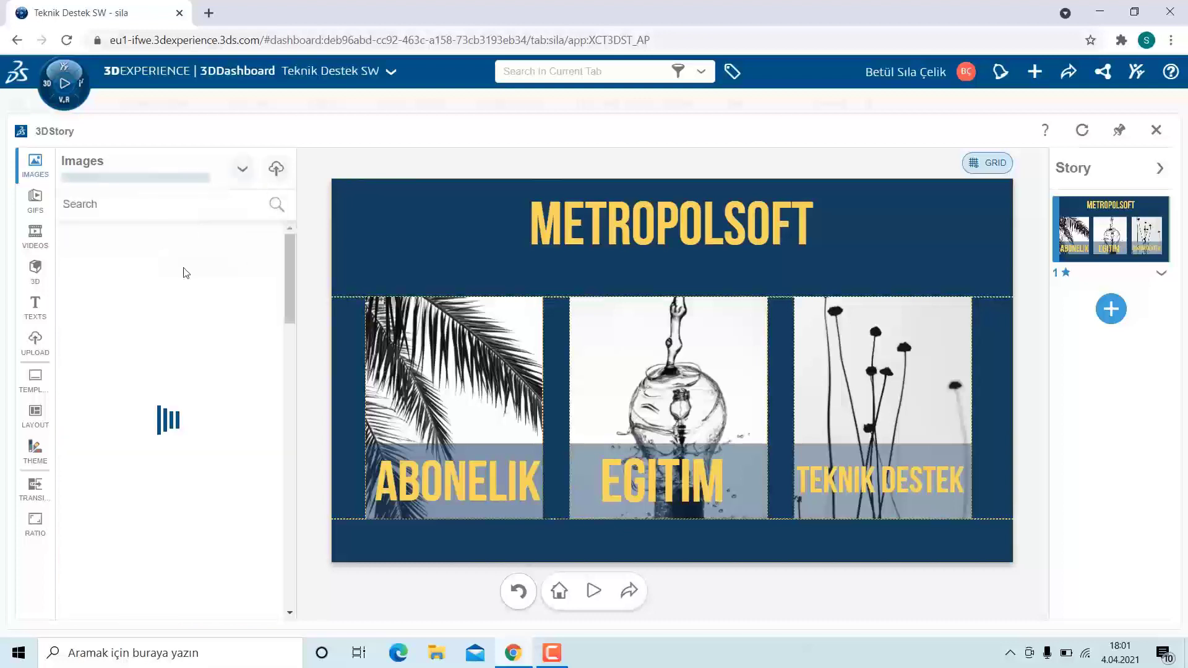
scroll(179, 329, "down", 4)
left_click(242, 169)
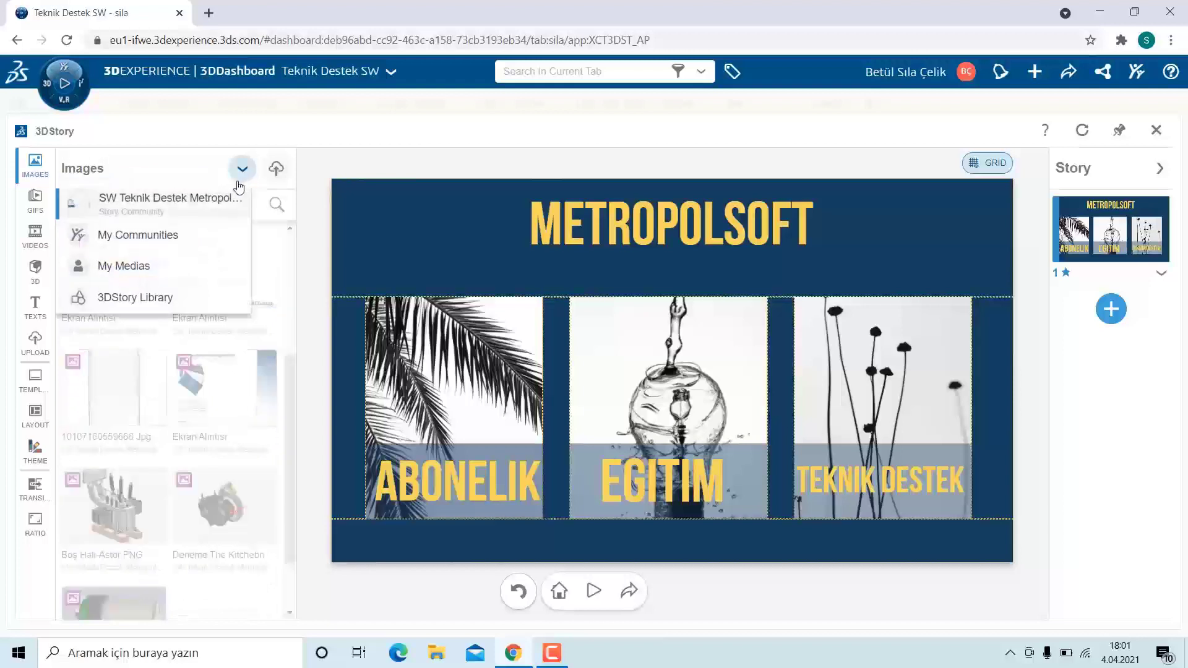
left_click(162, 266)
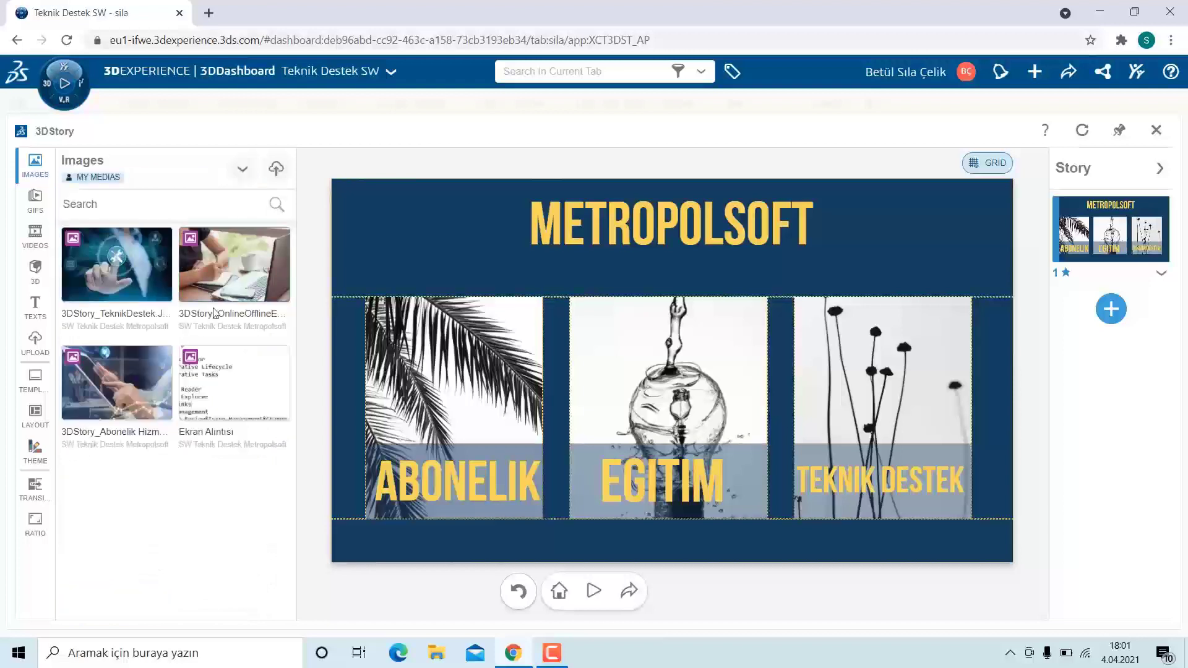
left_click(276, 170)
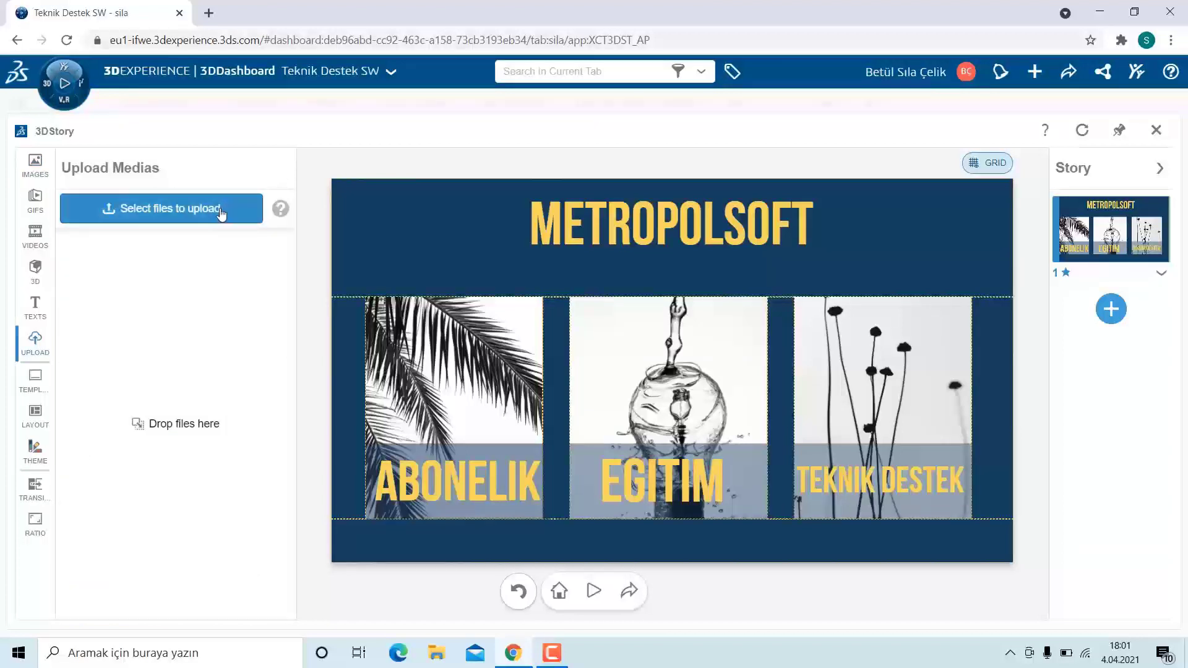
- Cancel the upload and drag the laptop-desk, support-hand and Abonelik photos onto the EGITIM, TEKNIK DESTEK and ABONELIK panels
left_click(248, 208)
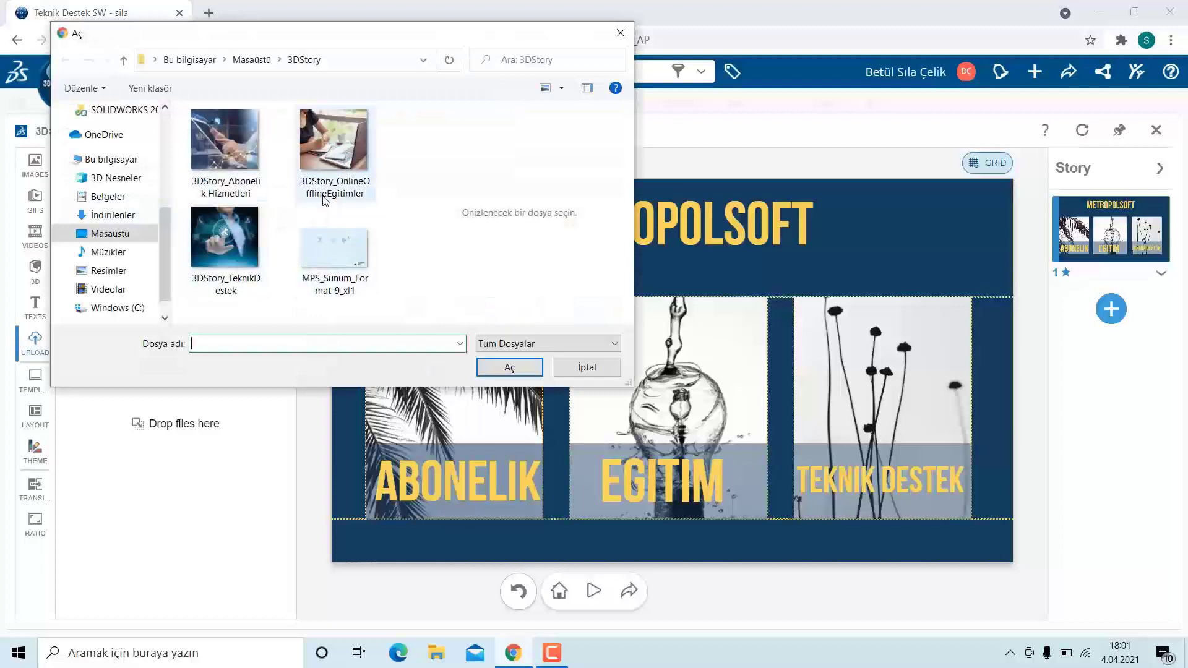
left_click(621, 32)
left_click(36, 174)
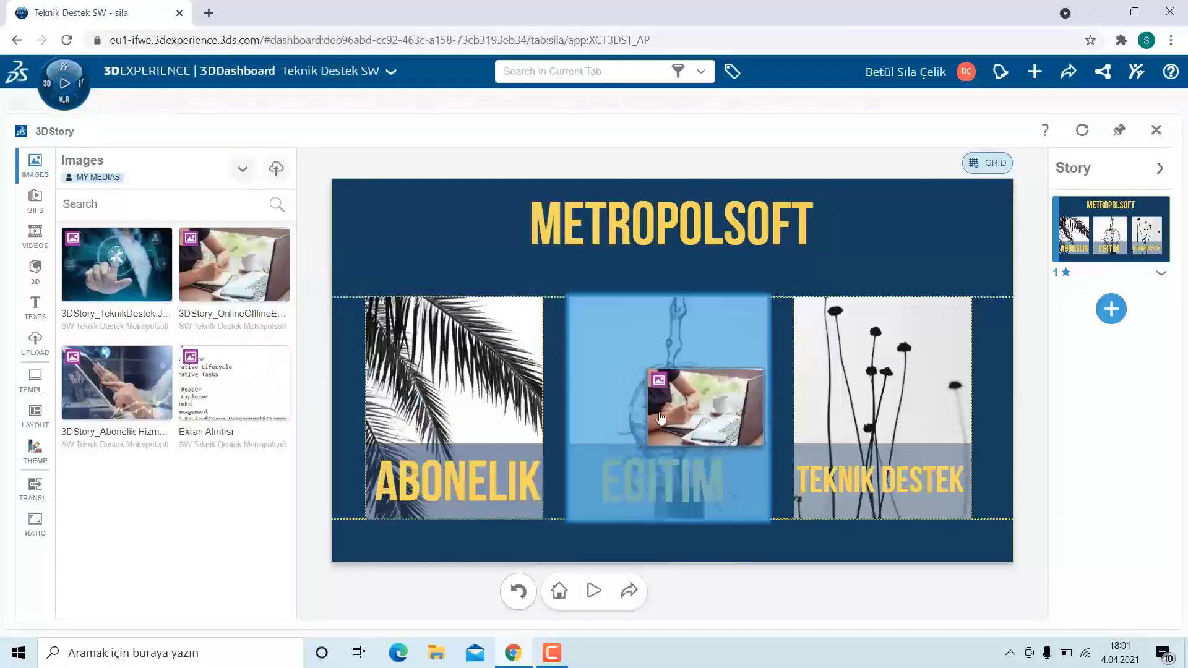
left_click_drag(214, 270, 668, 402)
left_click_drag(468, 419, 878, 399)
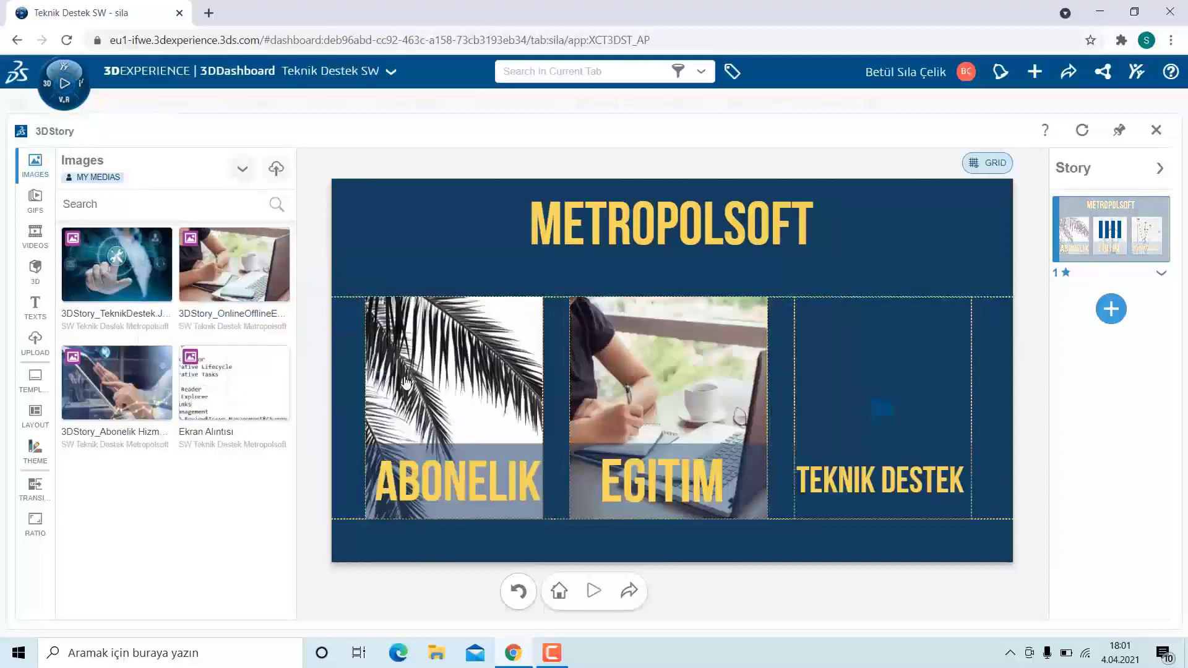
left_click_drag(291, 424, 453, 402)
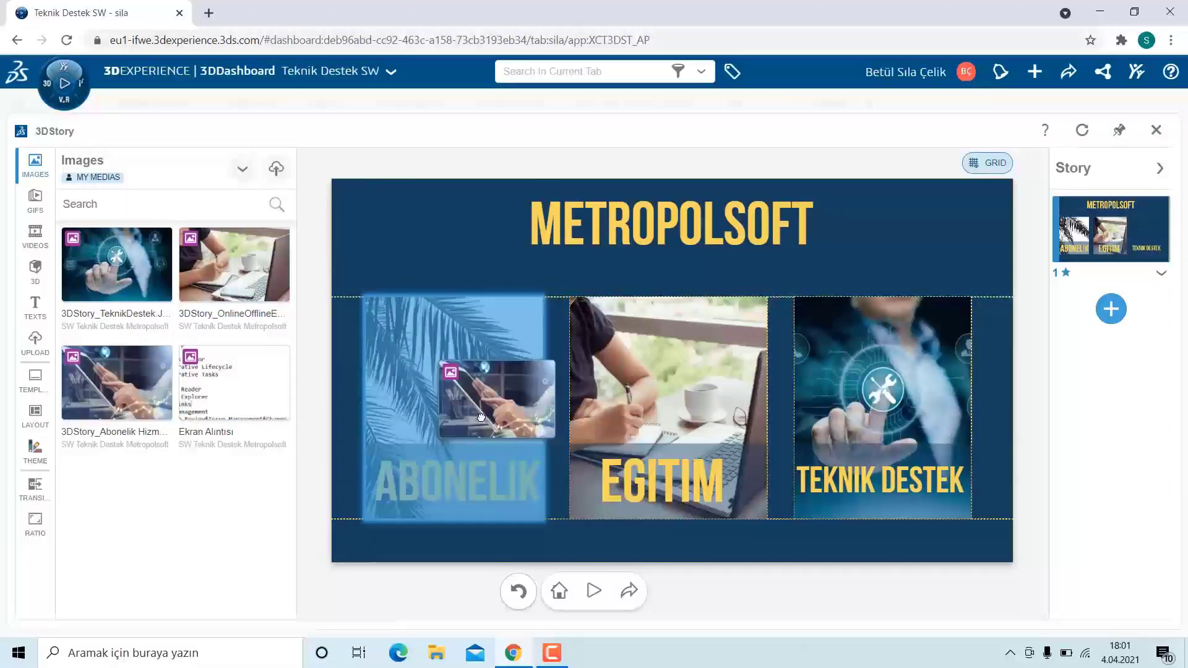
- Add scene 2 and place the Kılıf Tasarımı phone-case 3D model in it
left_click(1111, 308)
left_click(1121, 314)
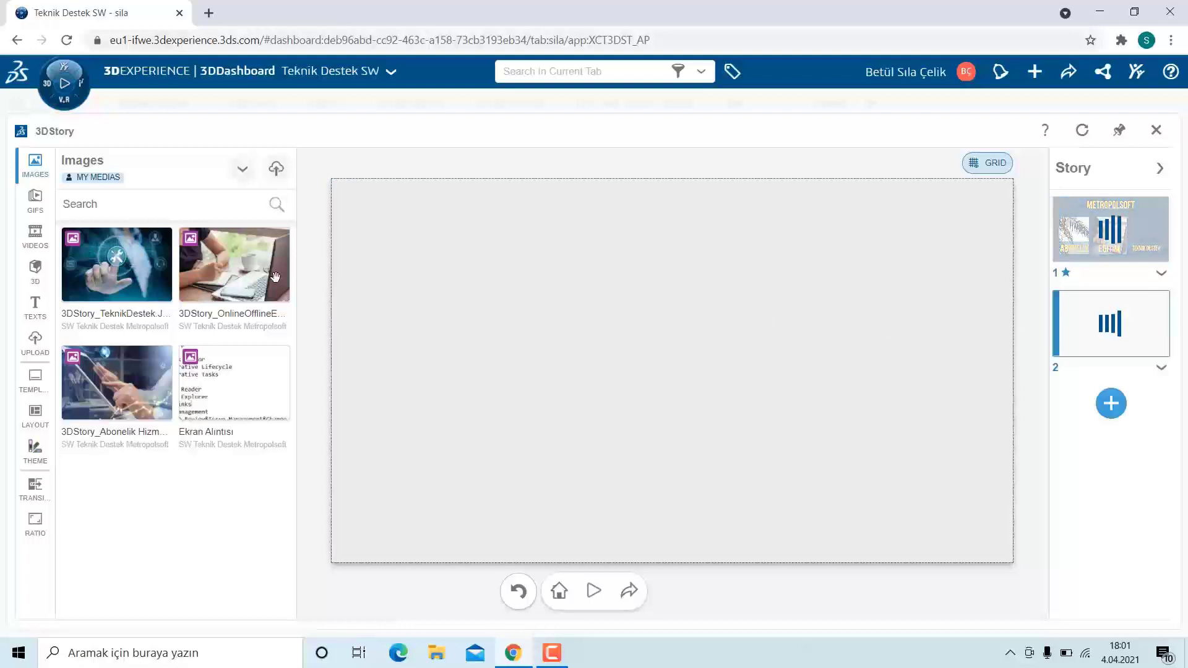
left_click(34, 203)
left_click(35, 238)
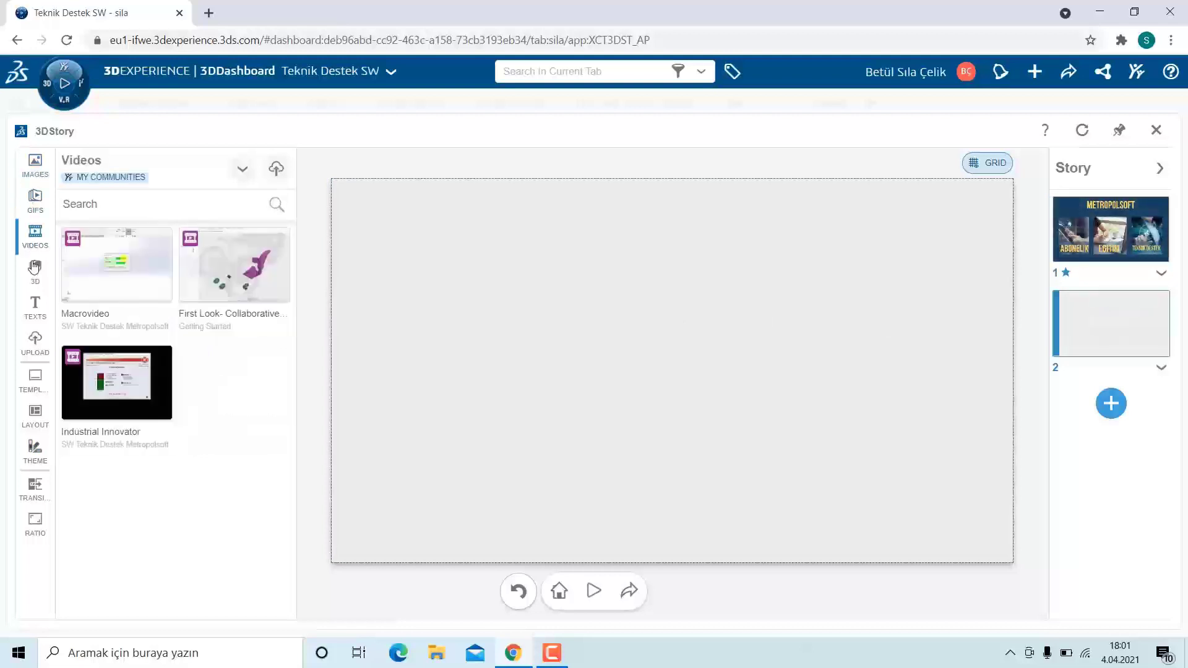
left_click(34, 272)
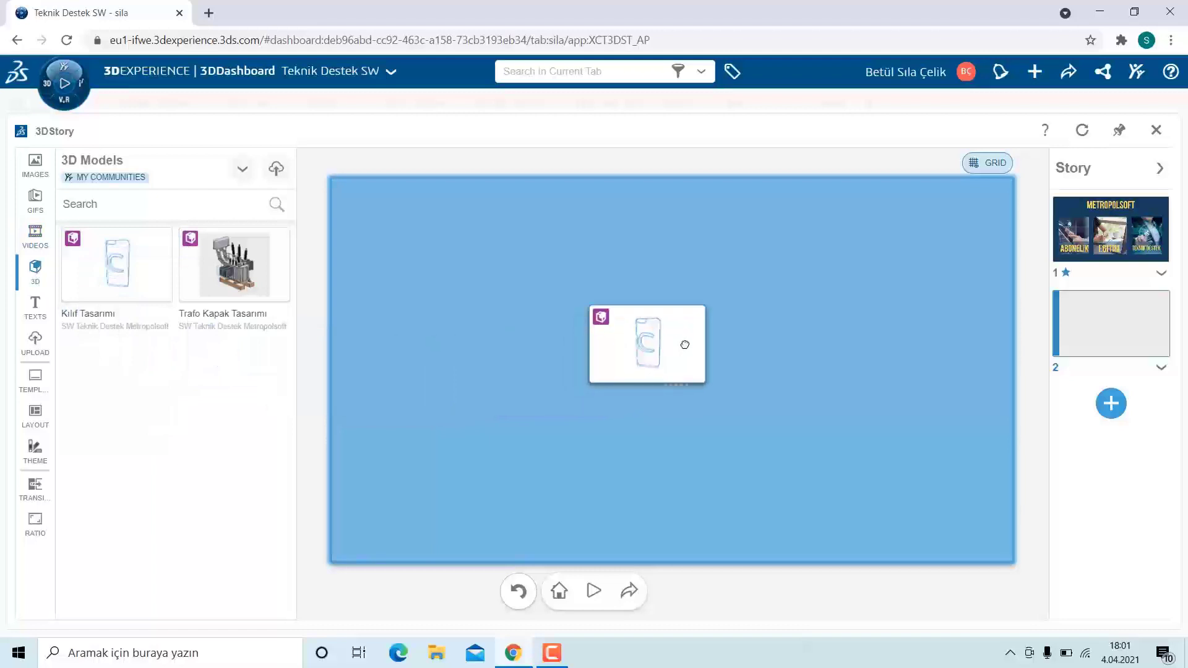
left_click_drag(115, 271, 690, 345)
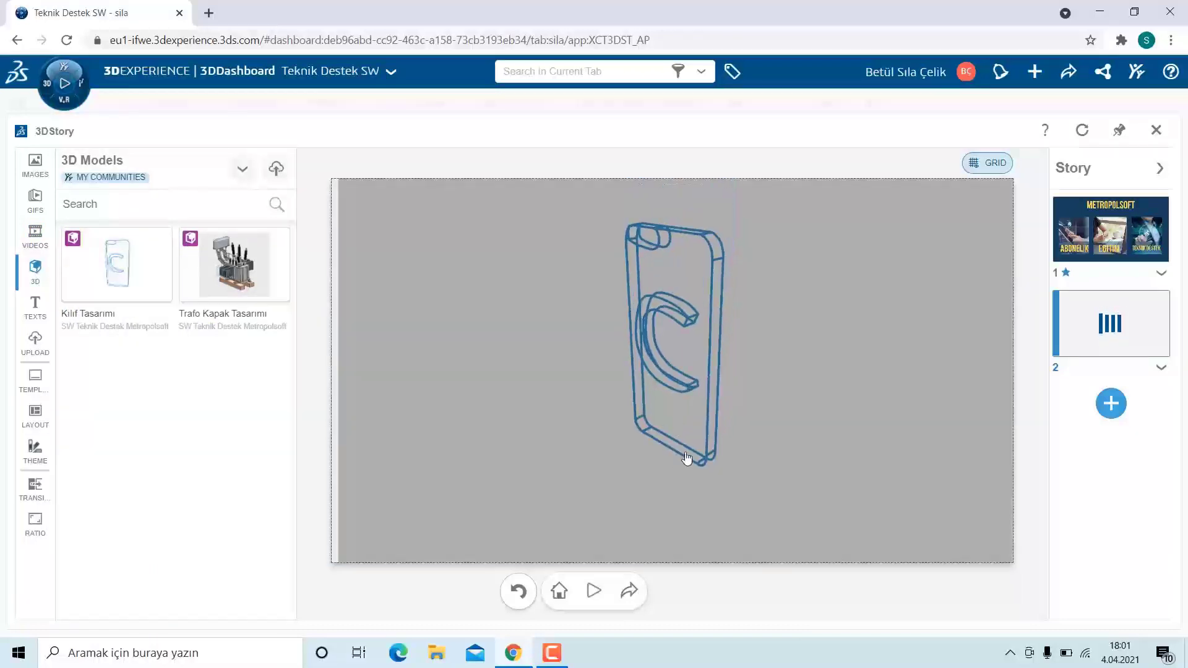
- Turn the phone case to front view with a shaded gradient backdrop, then add a blank third scene
left_click(687, 457)
left_click(673, 526)
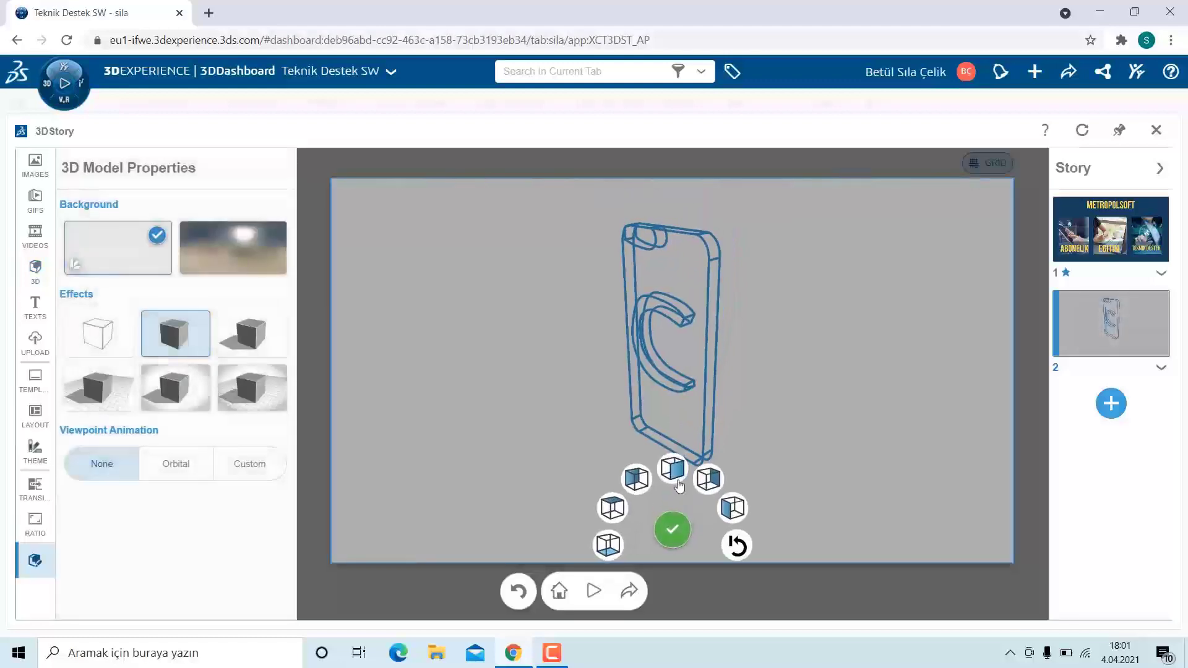
left_click(678, 482)
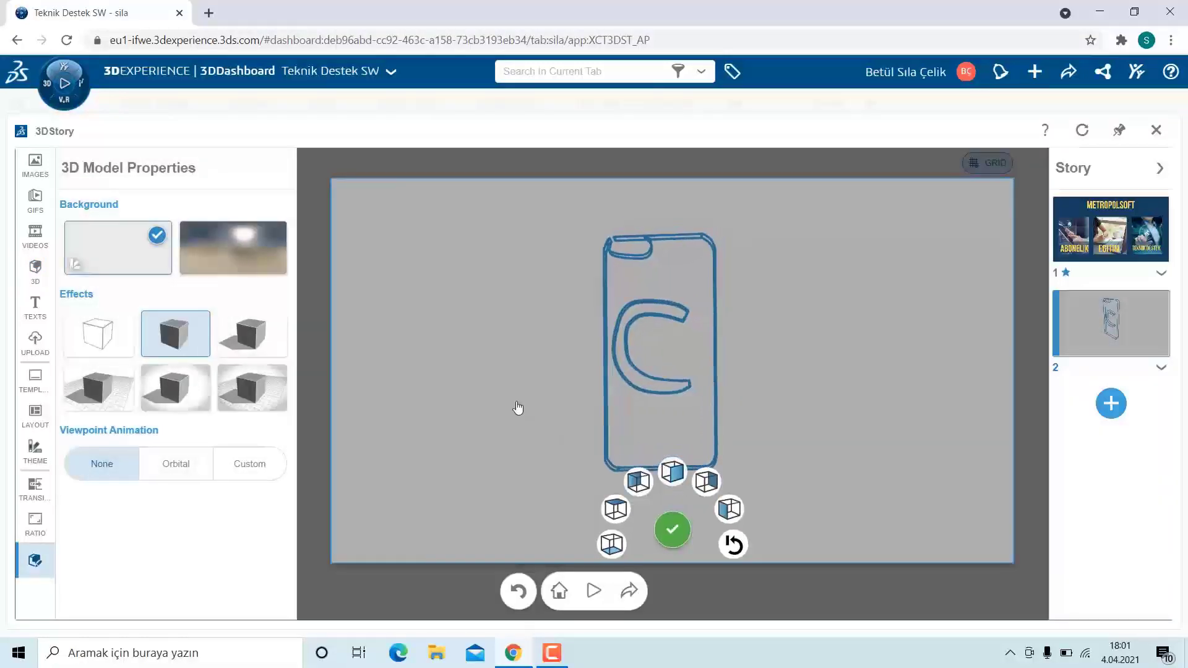
left_click(242, 391)
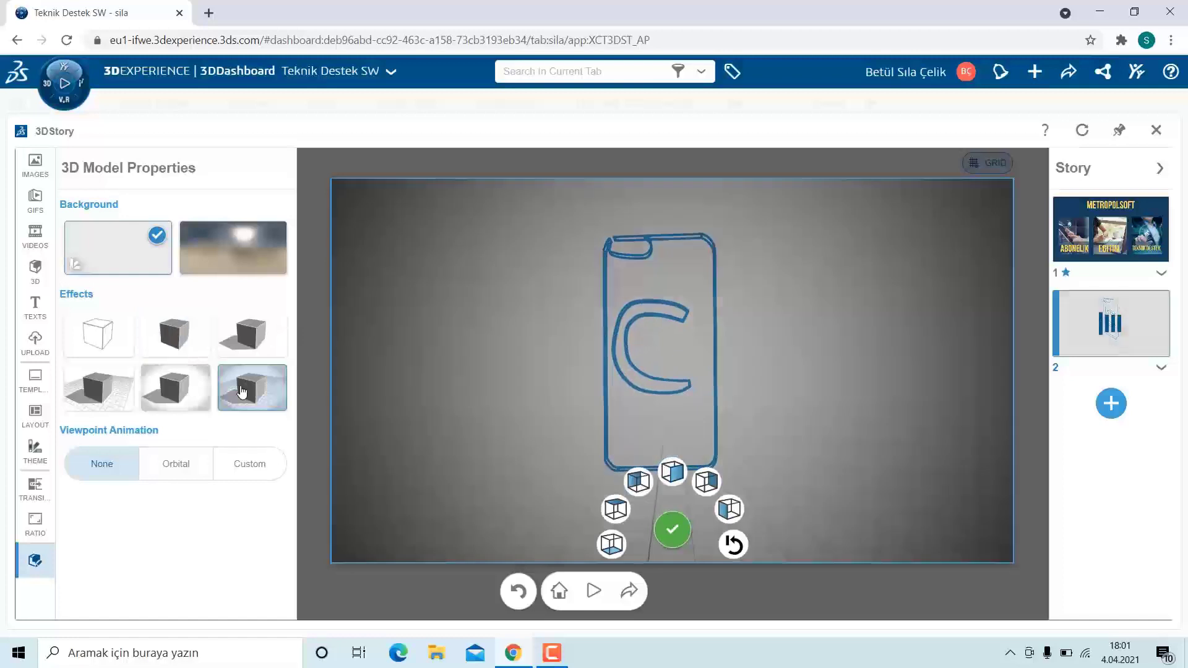
left_click(673, 528)
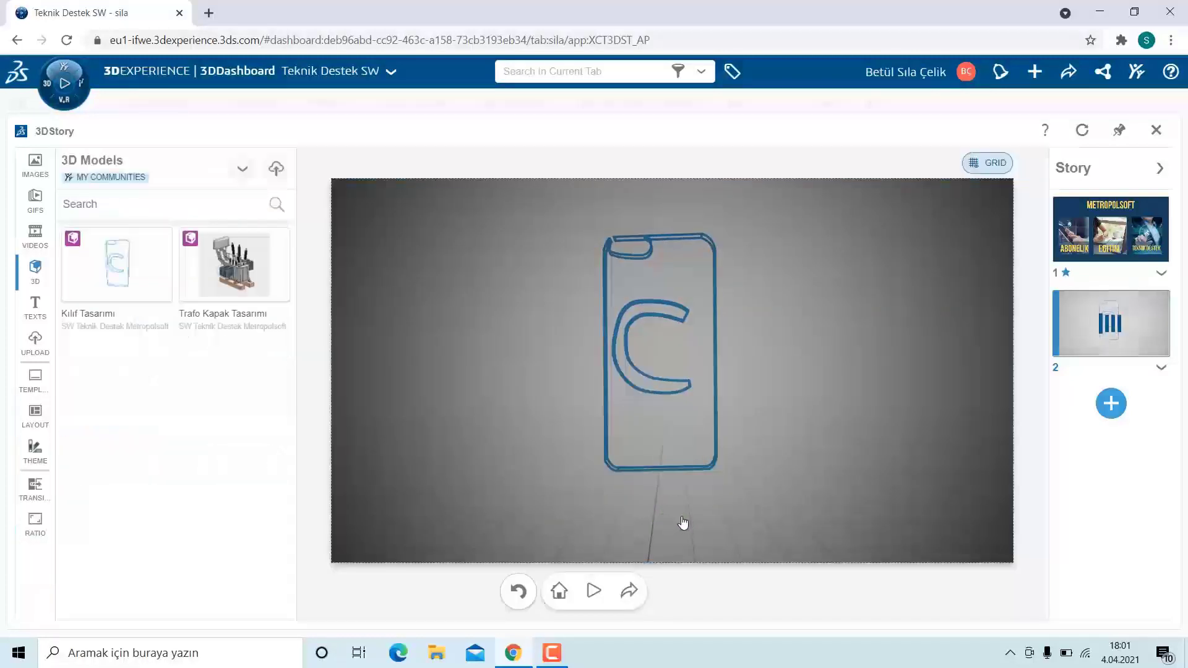
left_click(1111, 405)
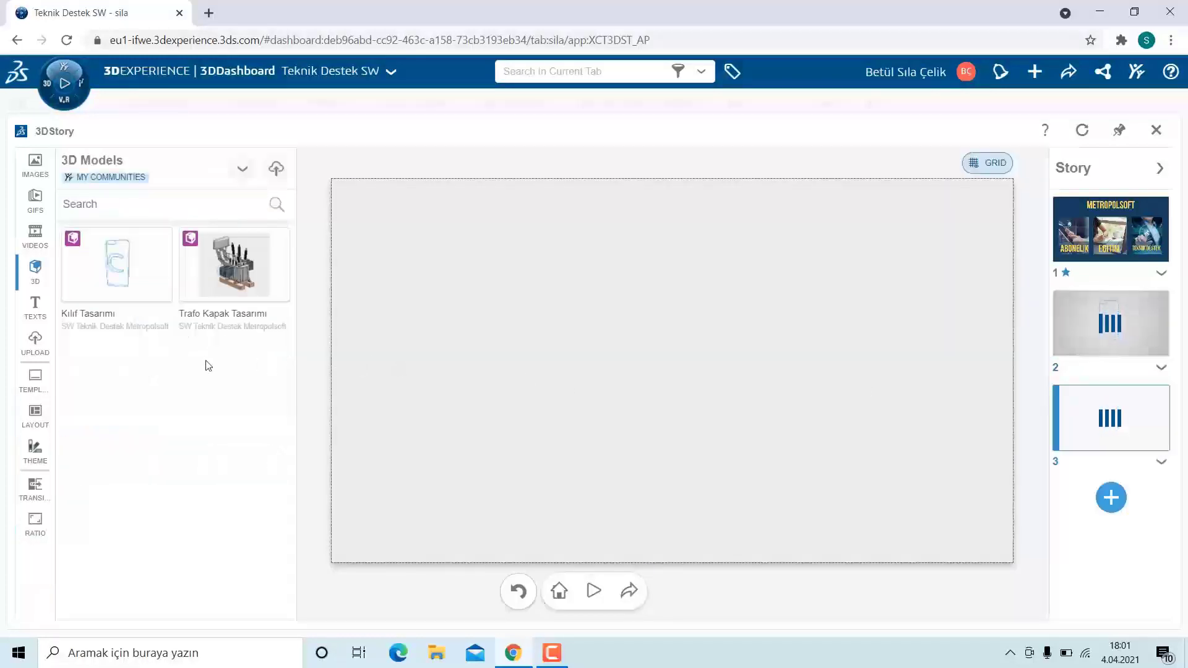
- Try several scene templates and settle on 'This is my Story' for scene 3
left_click(35, 396)
scroll(159, 352, "down", 5)
scroll(160, 353, "down", 3)
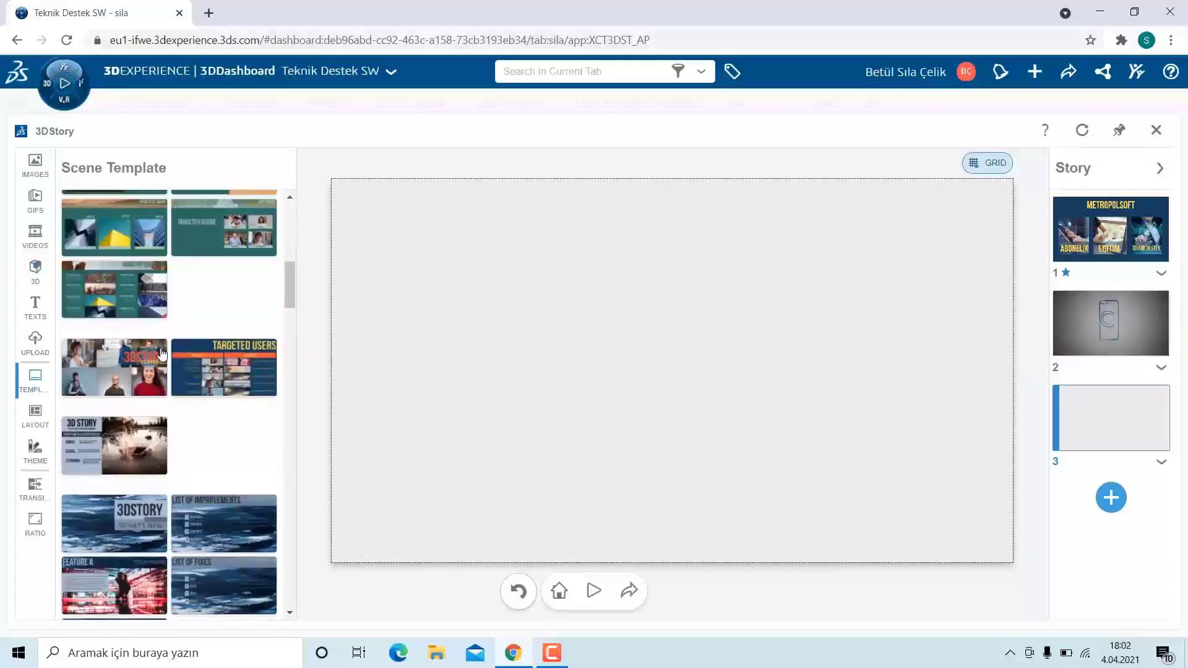
scroll(161, 354, "down", 1)
left_click(160, 355)
scroll(149, 371, "down", 3)
scroll(132, 394, "down", 2)
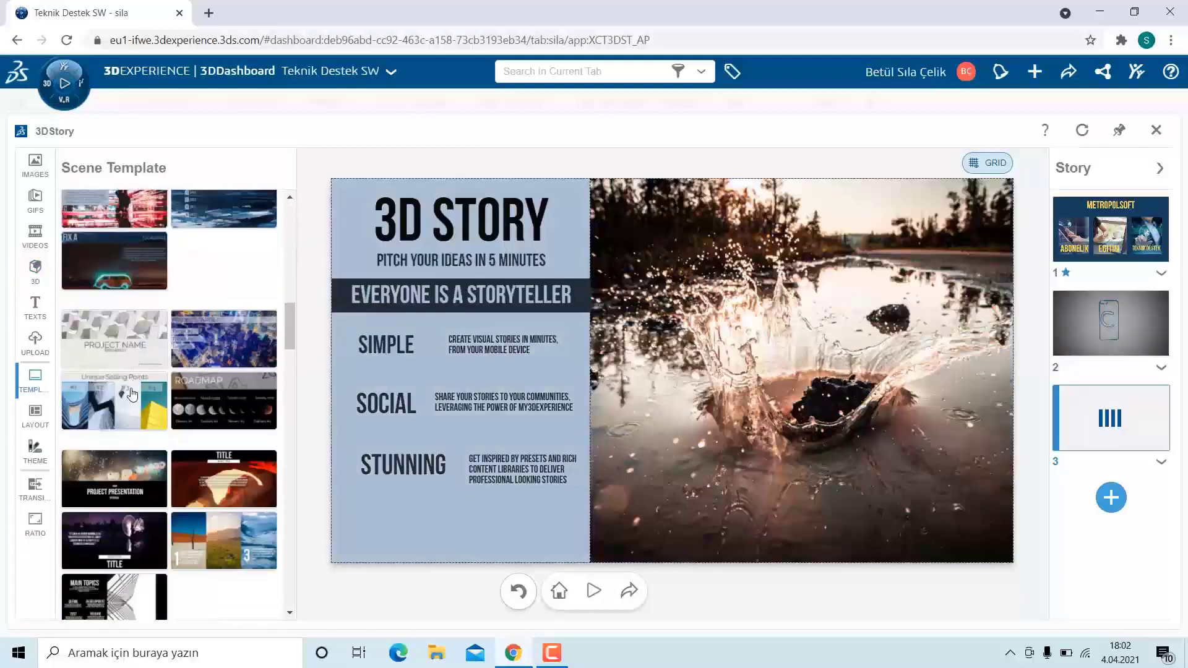
left_click(132, 394)
scroll(131, 394, "down", 5)
left_click(216, 374)
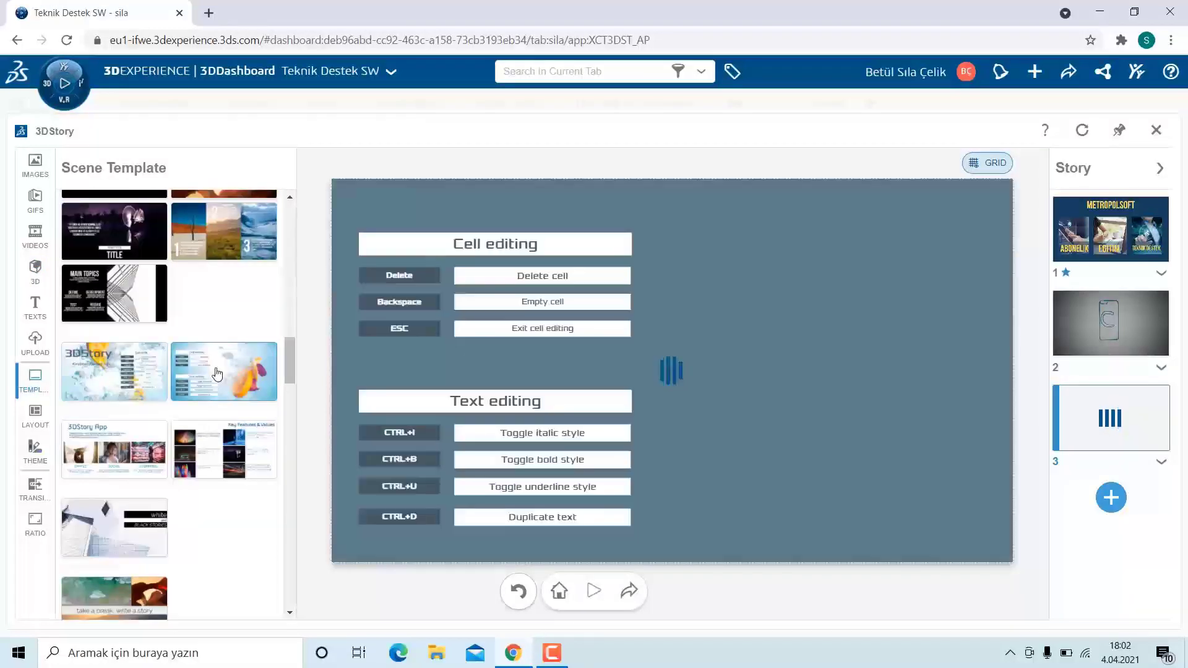
scroll(217, 373, "down", 5)
scroll(211, 370, "down", 3)
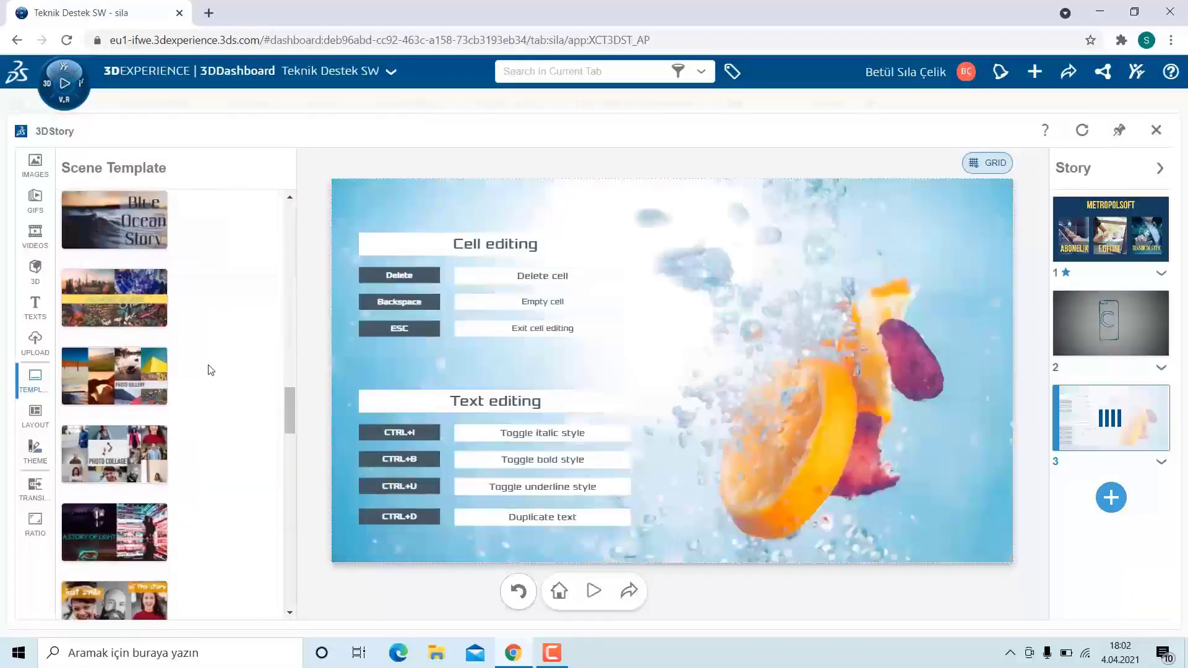
scroll(211, 370, "down", 2)
scroll(271, 434, "down", 1)
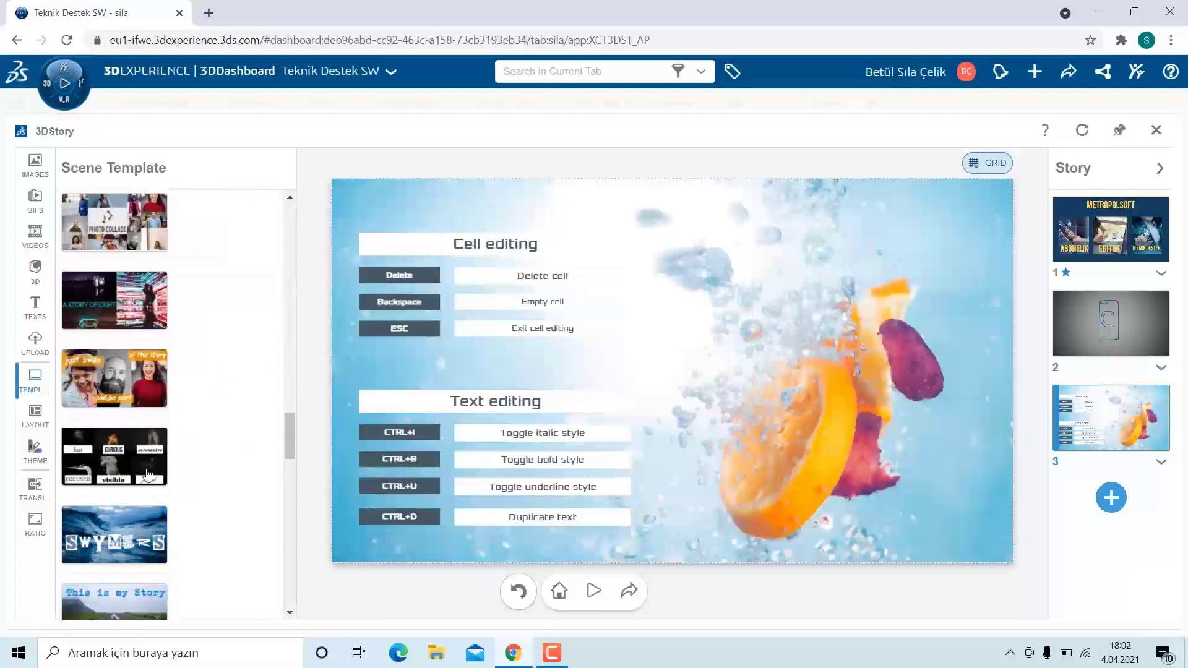
scroll(148, 475, "down", 3)
left_click(123, 394)
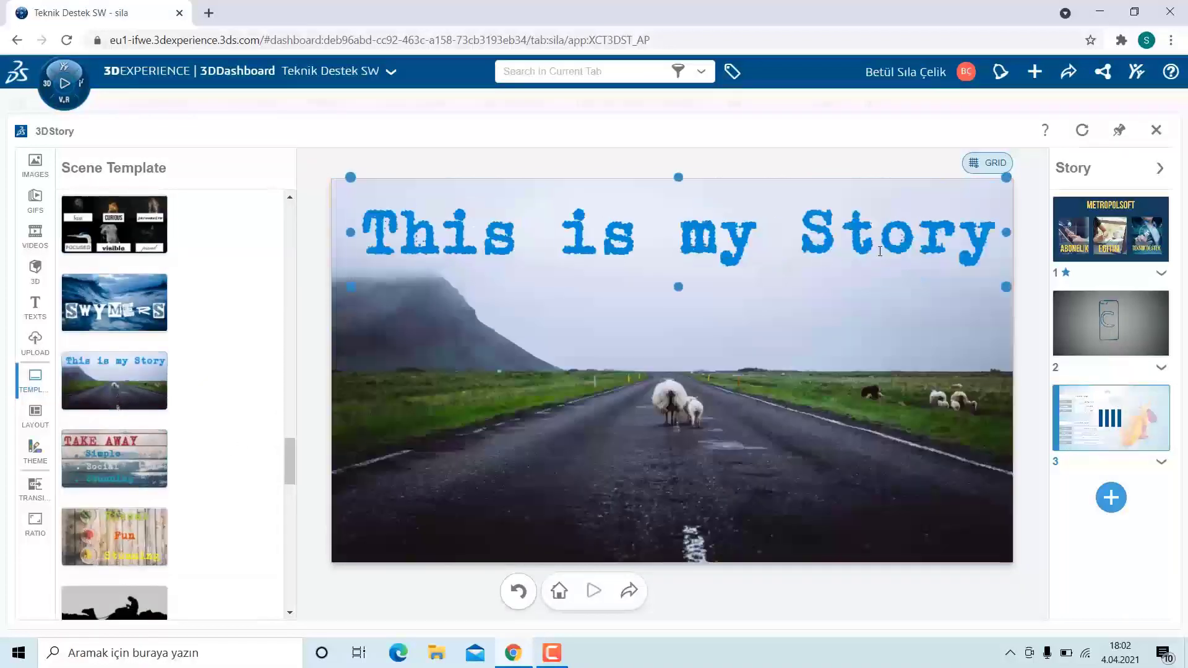
- Change the scene 3 title to 'teşekkürler'
left_click(986, 248)
key("BackSpace")
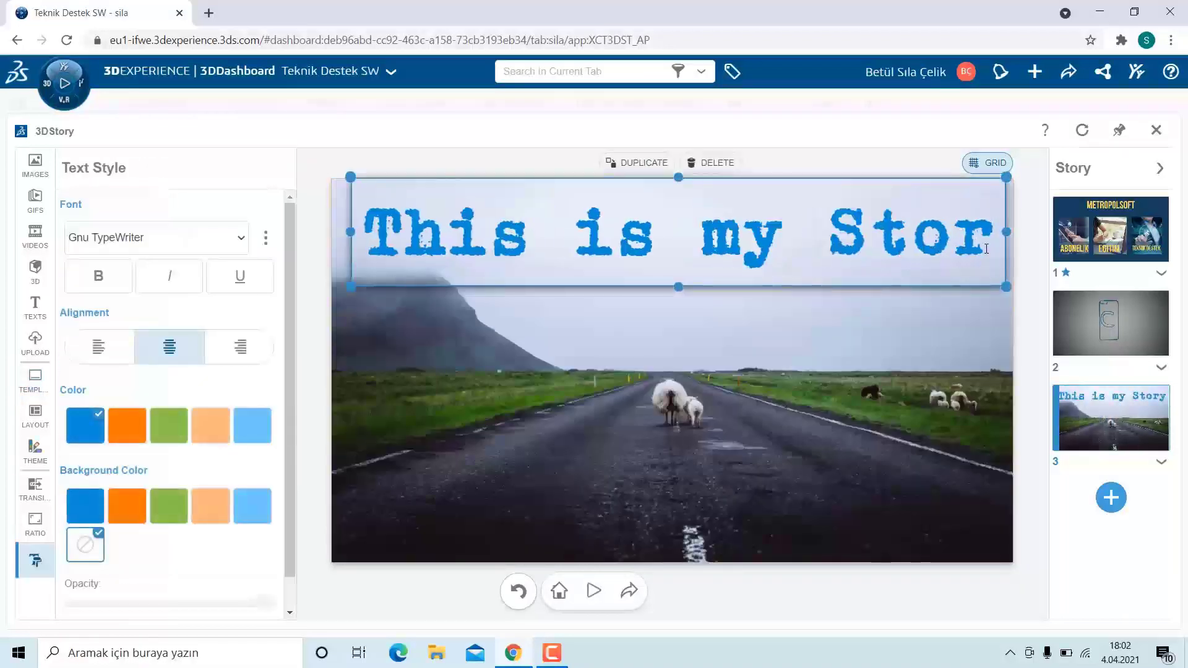
key("BackSpace")
key("BackSpace")
key("BackSpace")
key("BackSpace")
key("BackSpace")
key("BackSpace")
type("teşe")
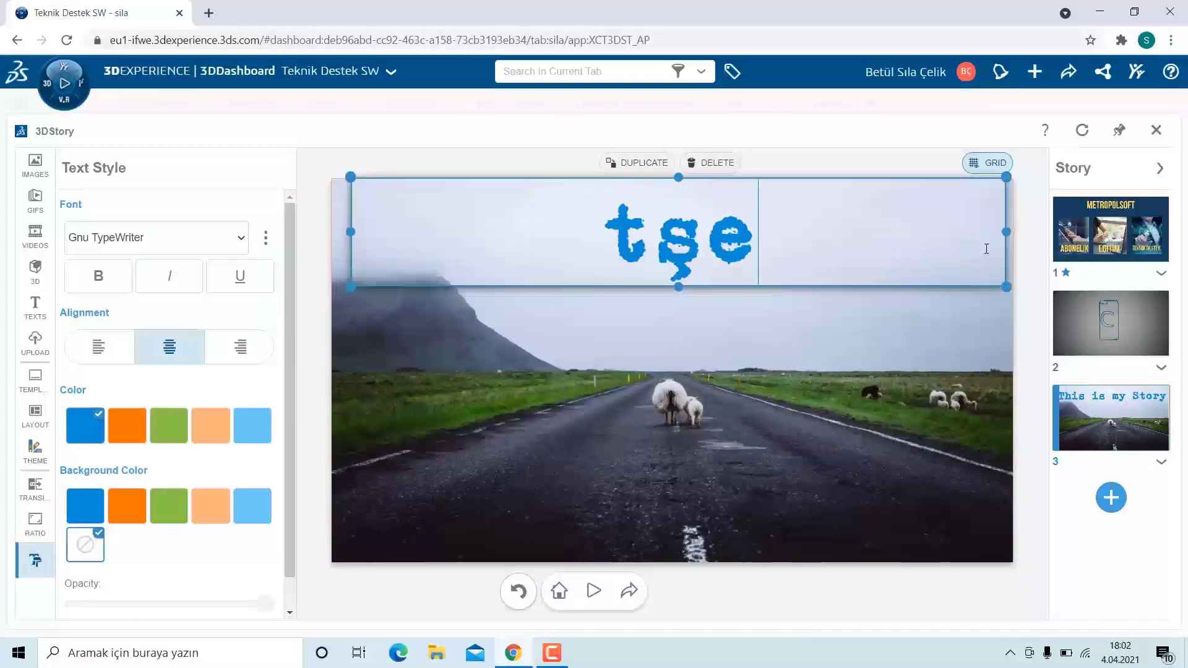
key("BackSpace")
key("BackSpace")
type("eşekkürle")
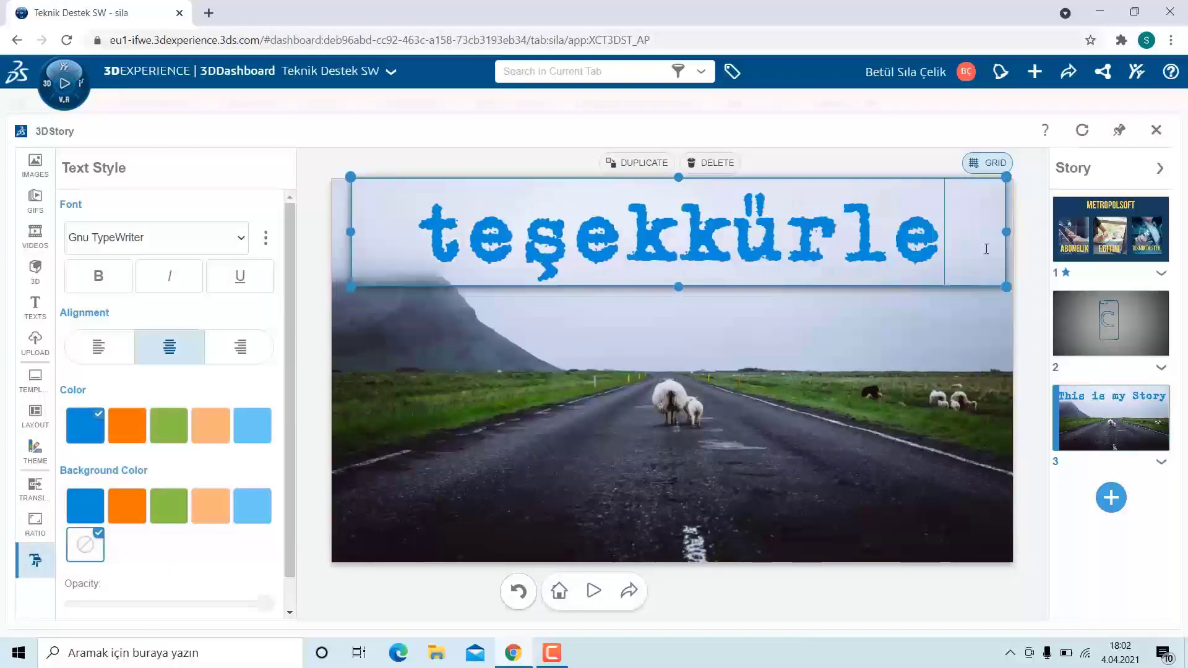
type("r")
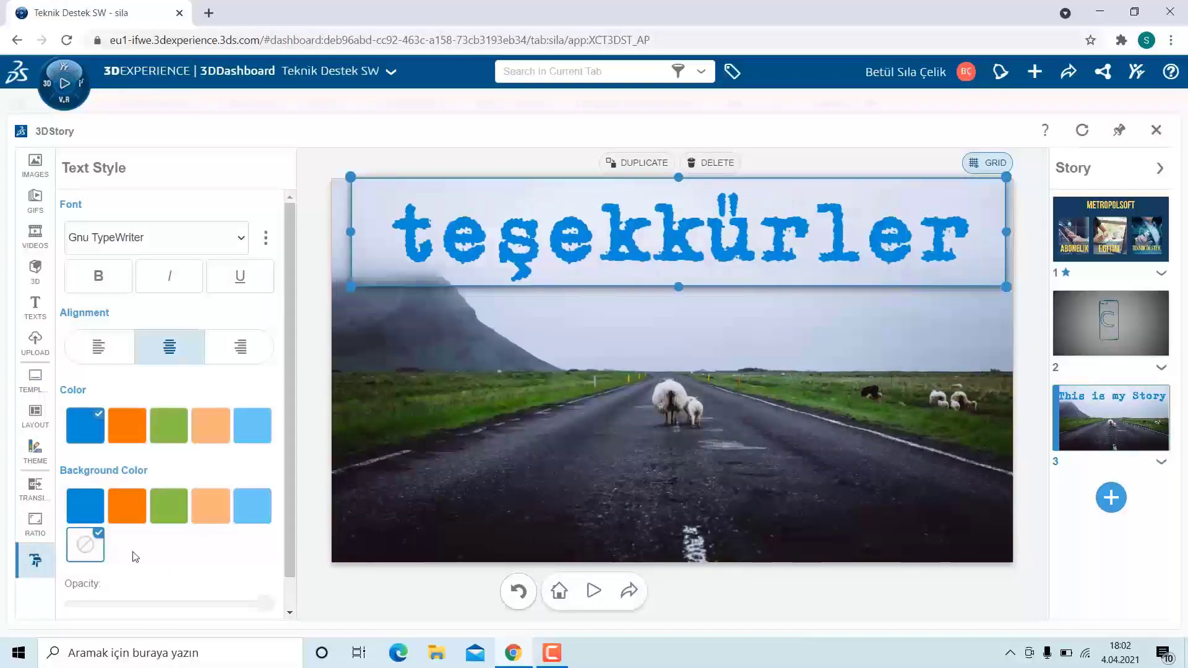
left_click(33, 535)
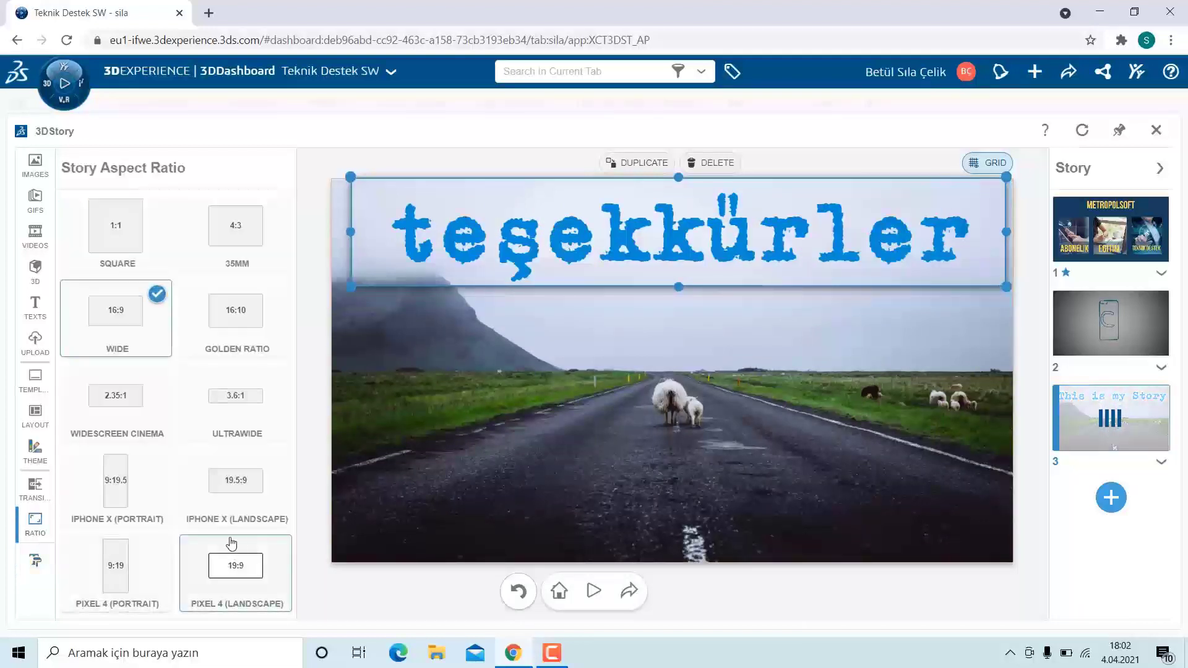
- Compare aspect ratios and set the story to iPhone X landscape (19.5:9)
left_click(235, 557)
left_click(235, 495)
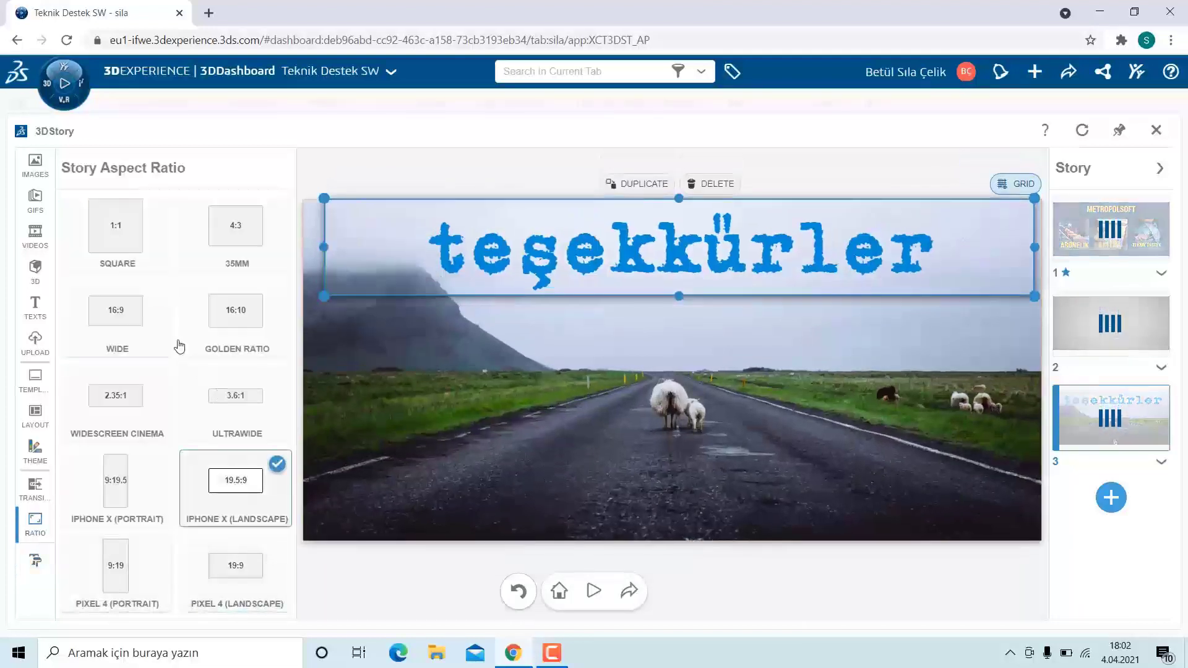
left_click(124, 244)
left_click(248, 322)
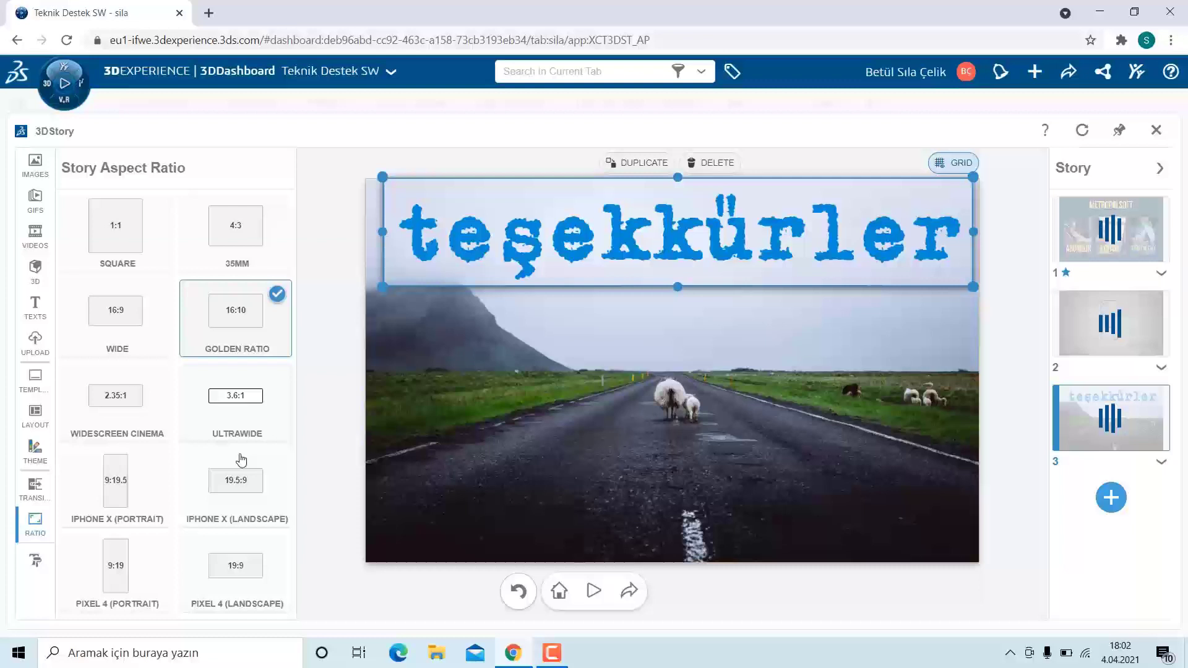
left_click(236, 493)
- Give the scene the Zoom Out transition after trying Slide Up and Zoom
left_click(35, 488)
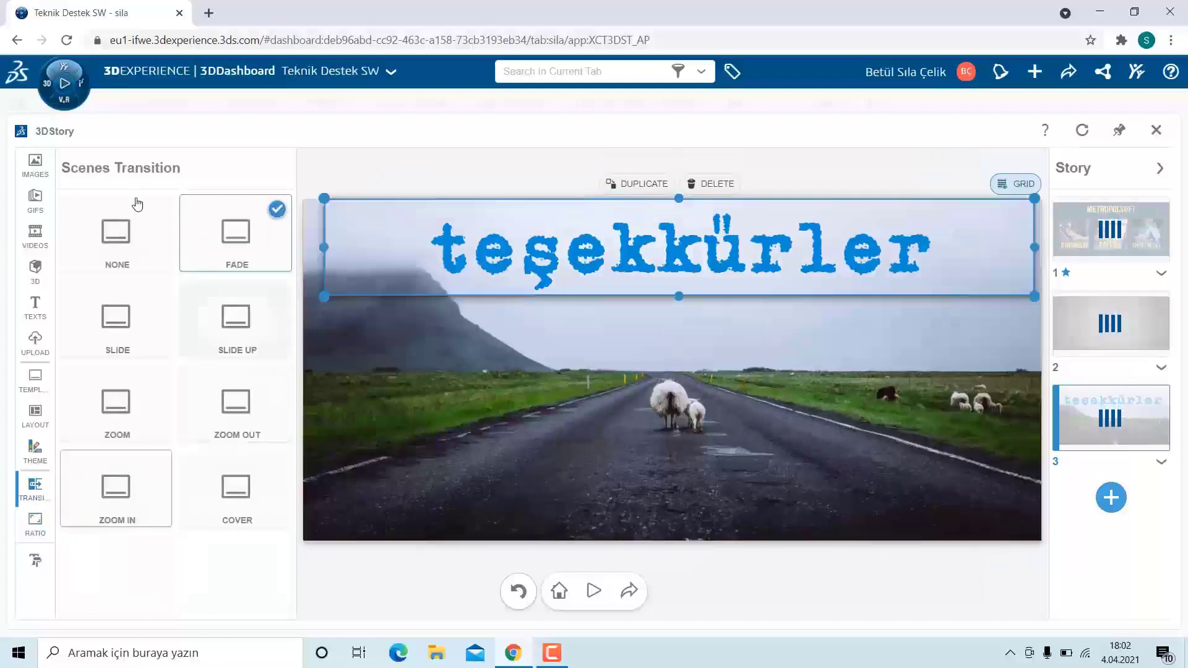
left_click(238, 316)
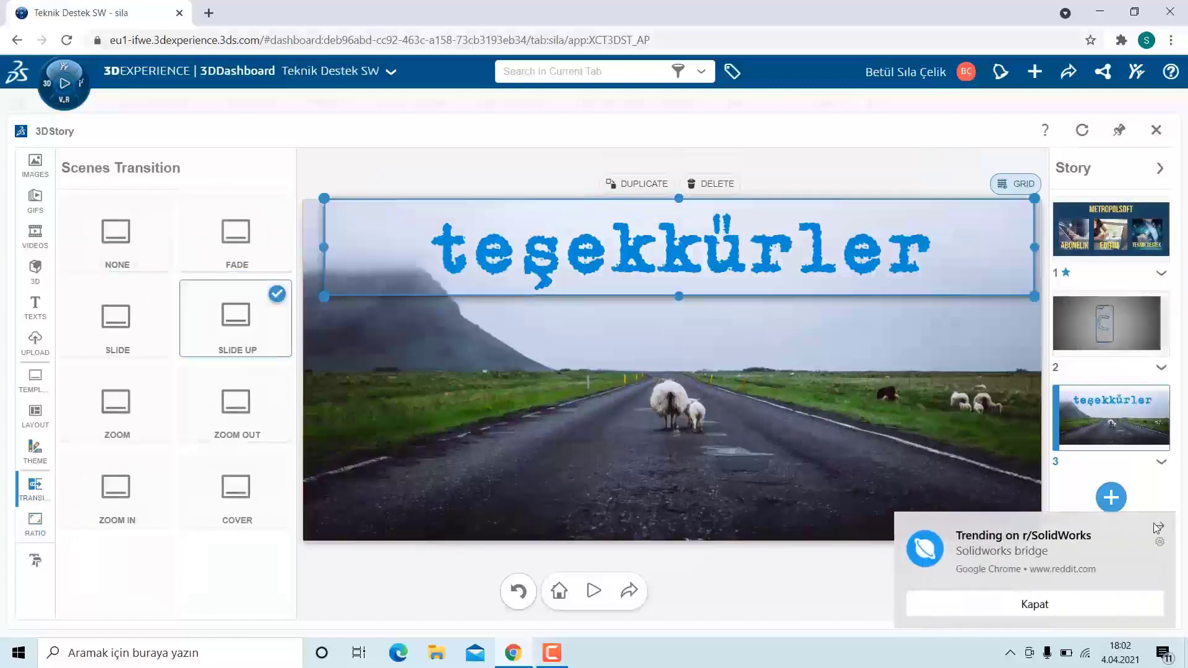
left_click(1156, 527)
left_click(126, 424)
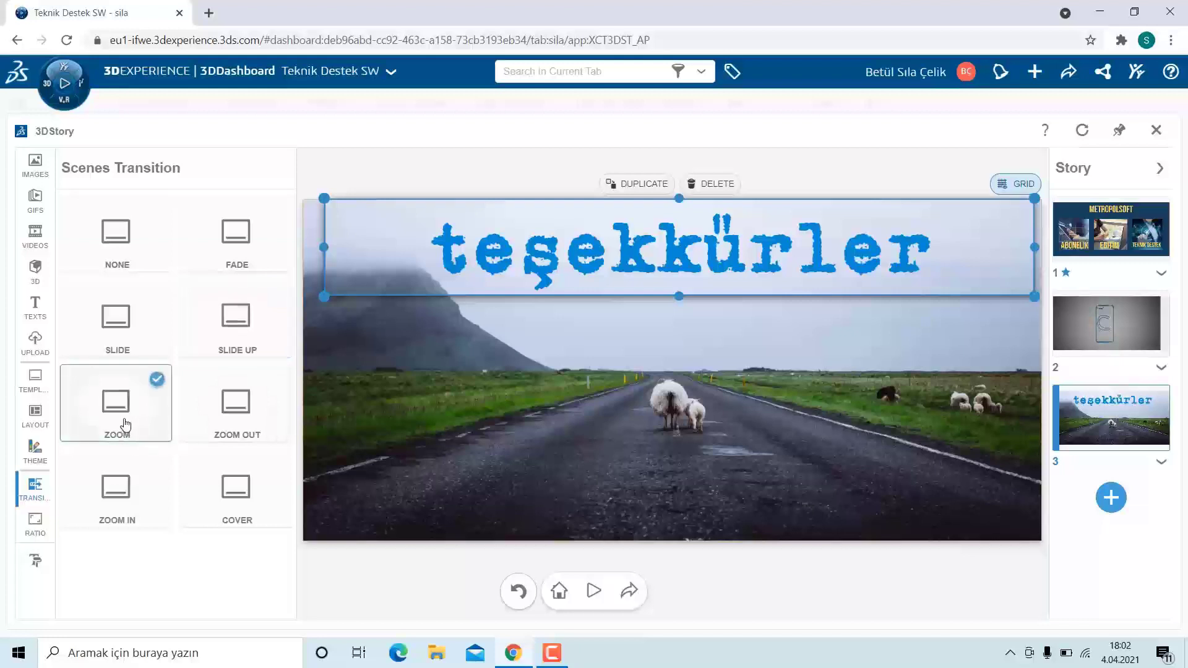
left_click(232, 421)
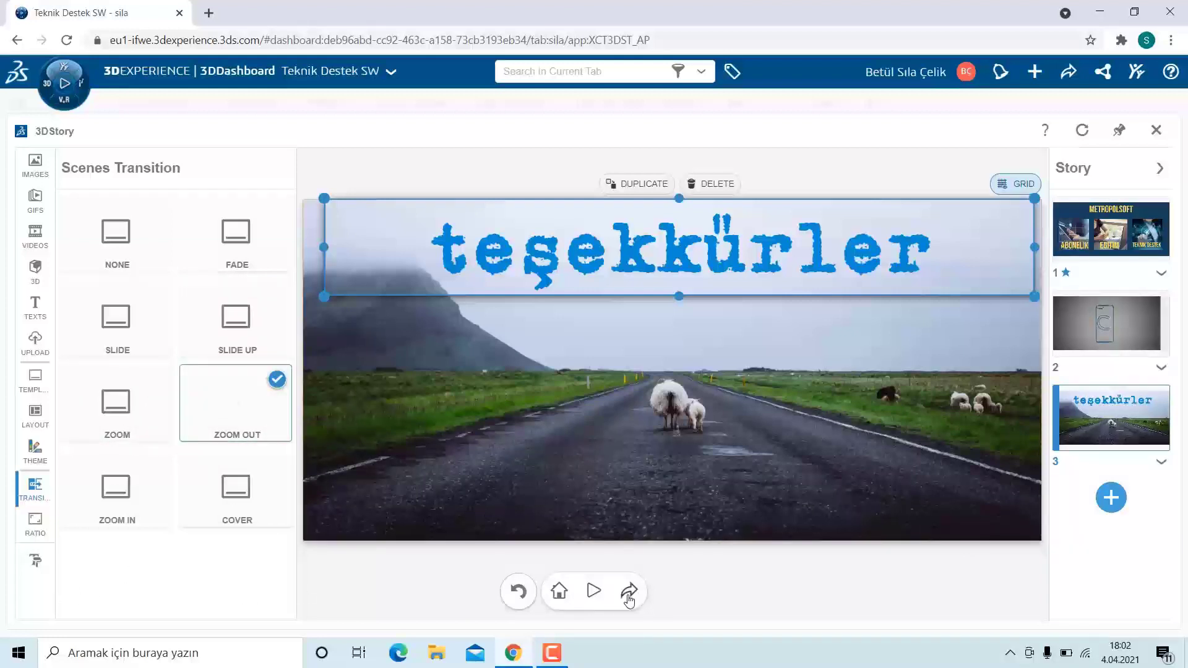
- Preview the three scenes in playback, then open the Publish form for the story 'metropolsoft'
left_click(594, 591)
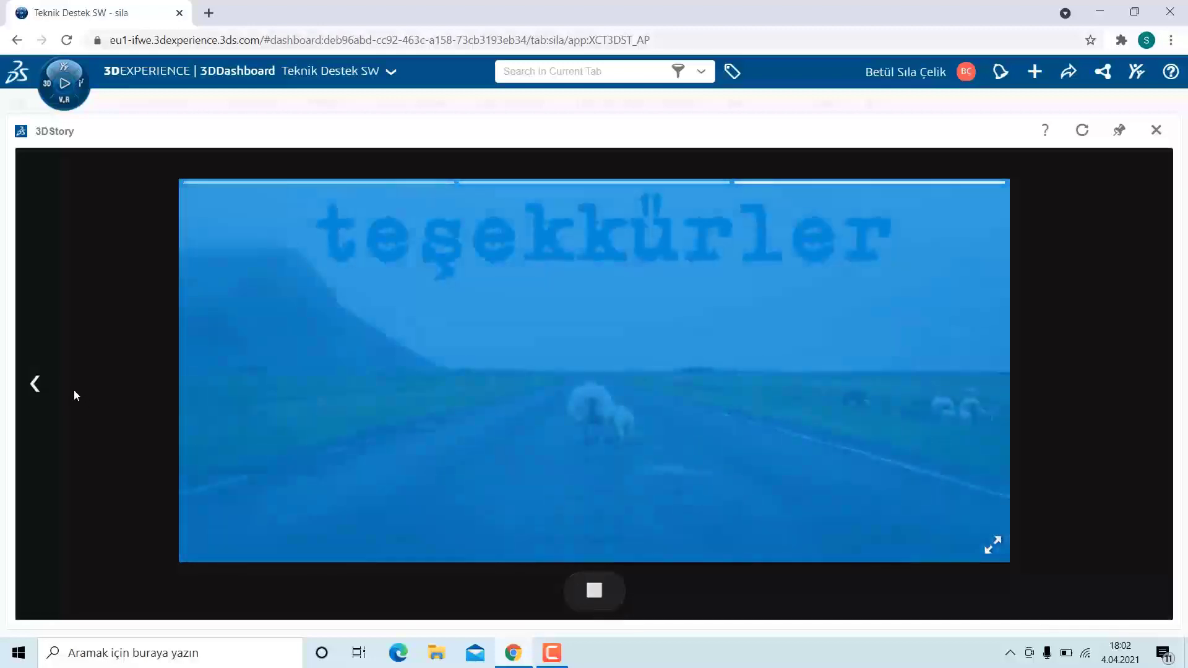
left_click(37, 386)
left_click(38, 387)
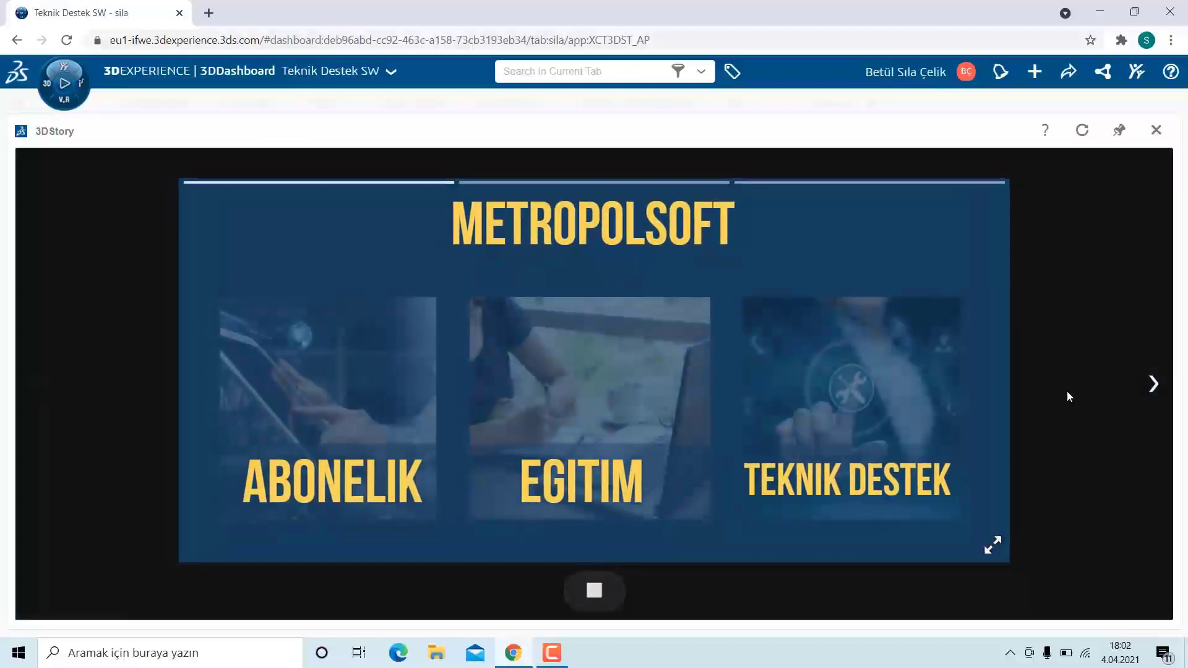
left_click(1153, 383)
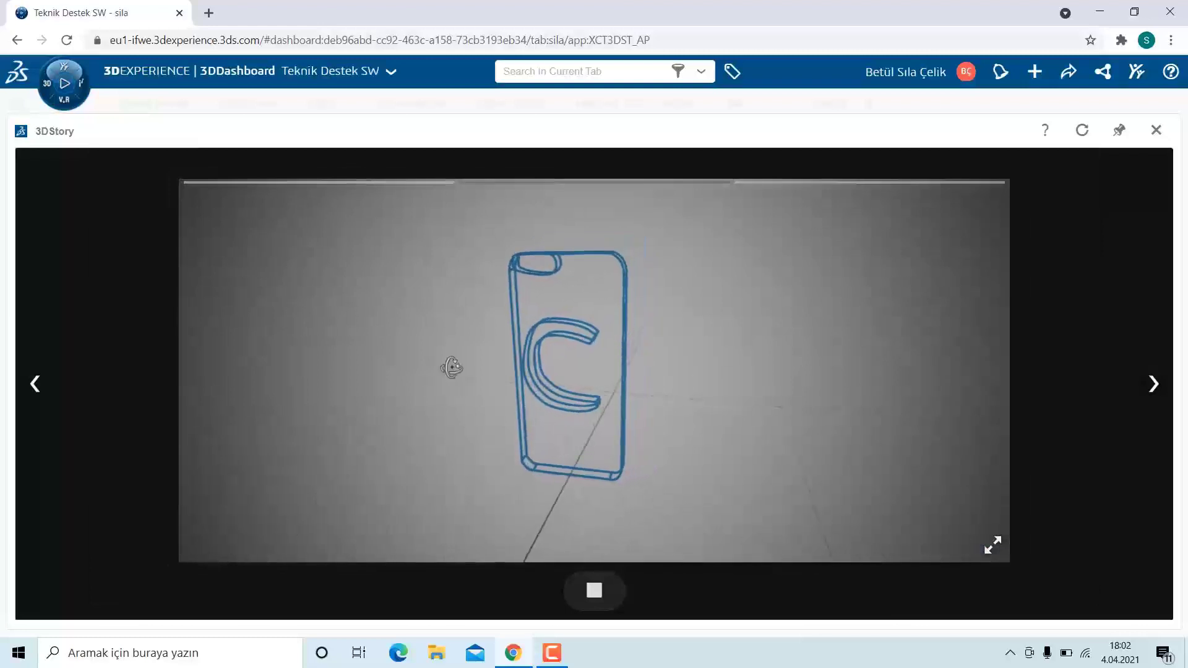
left_click(611, 593)
left_click(629, 591)
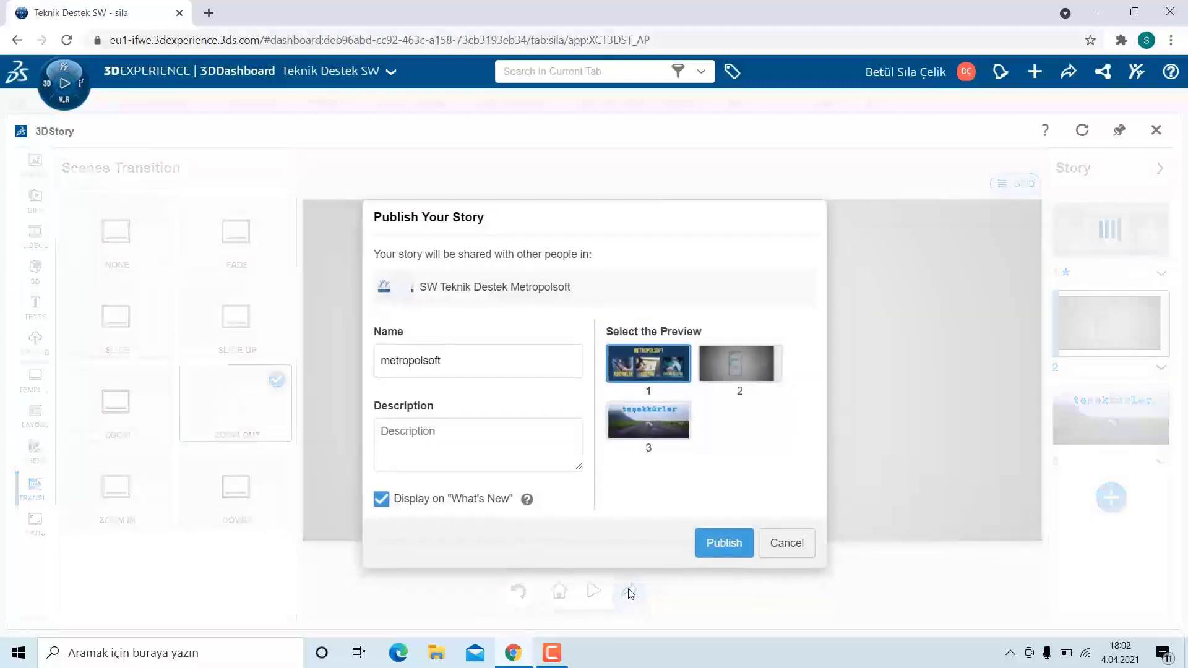
- Publish the metropolsoft story with description '3dStory', then launch 3DSwym from My Apps
left_click(488, 439)
type("3dStory")
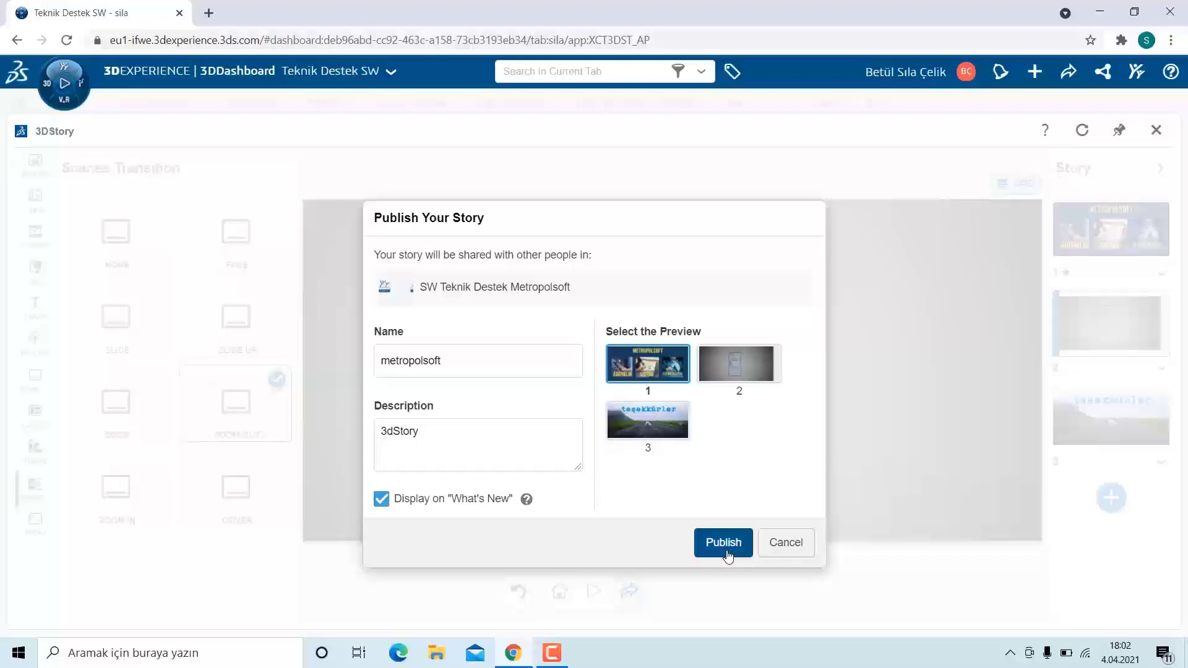
left_click(727, 552)
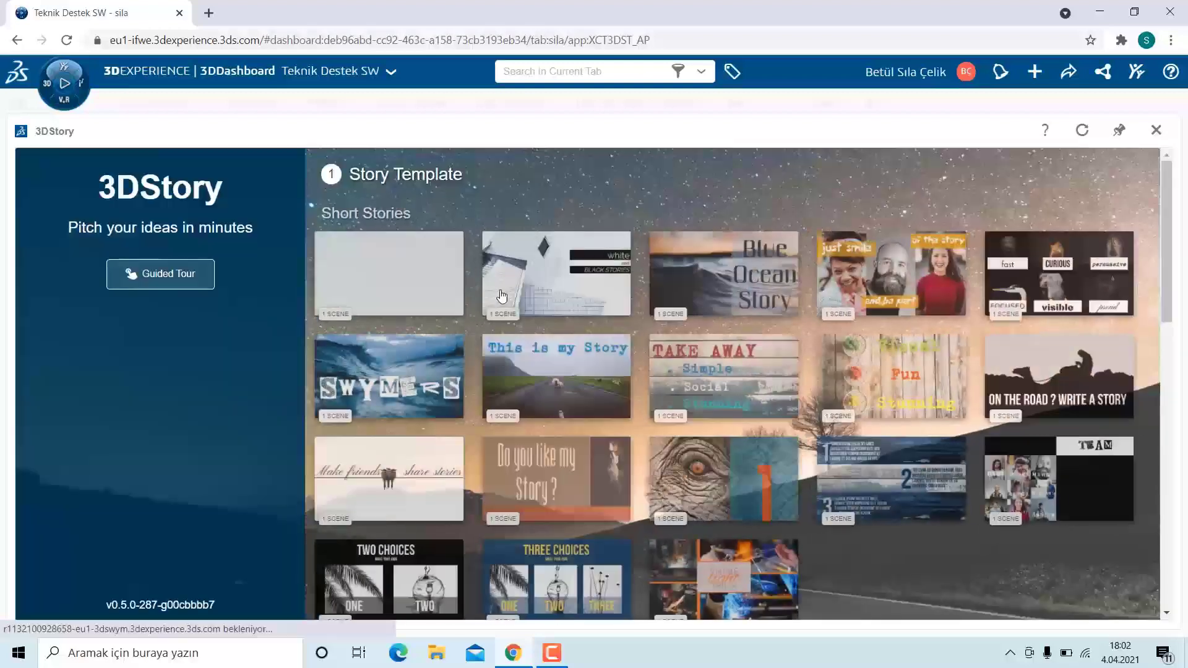
left_click(83, 90)
scroll(149, 477, "down", 5)
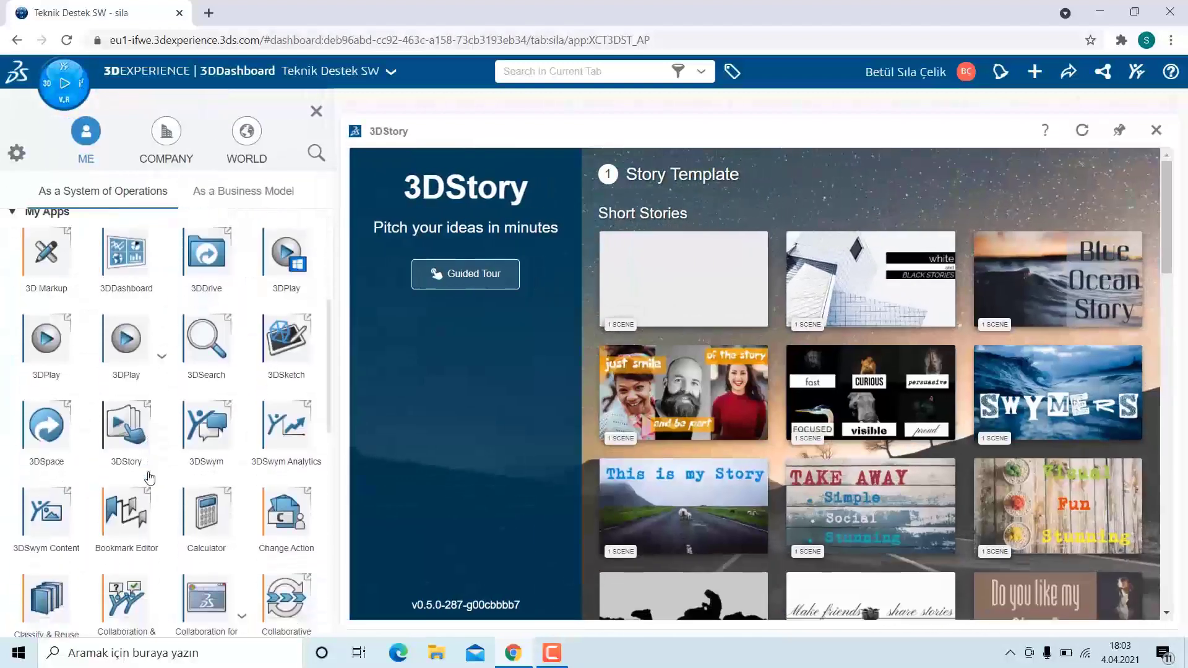
scroll(149, 477, "down", 2)
scroll(173, 411, "up", 1)
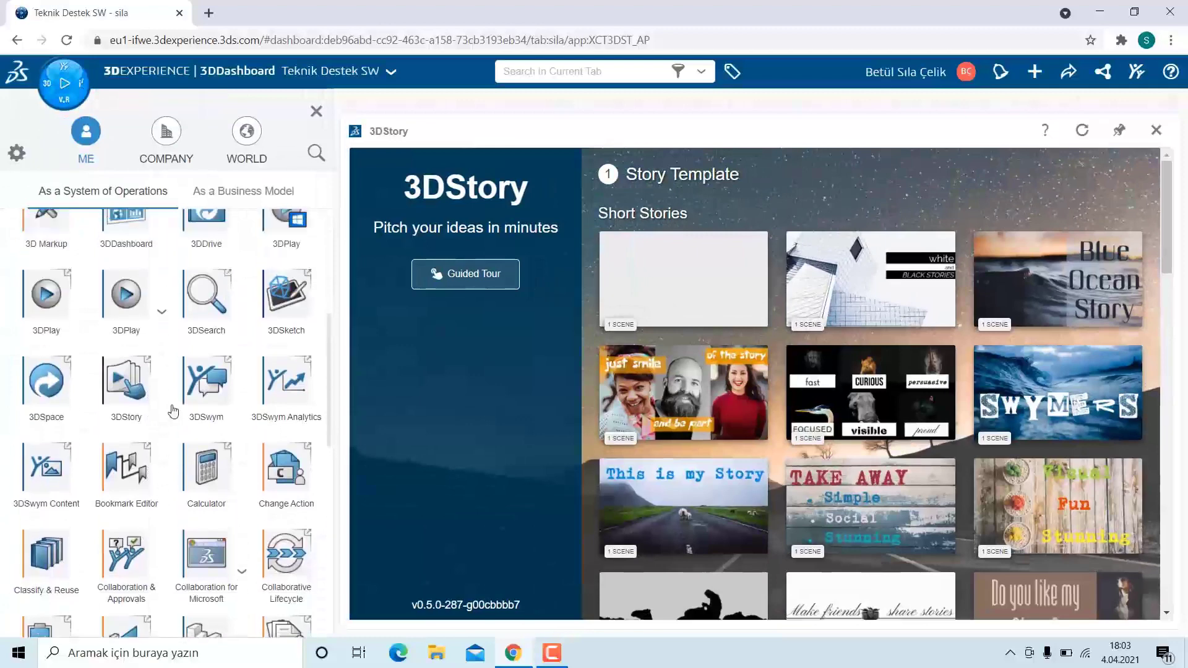
left_click(208, 390)
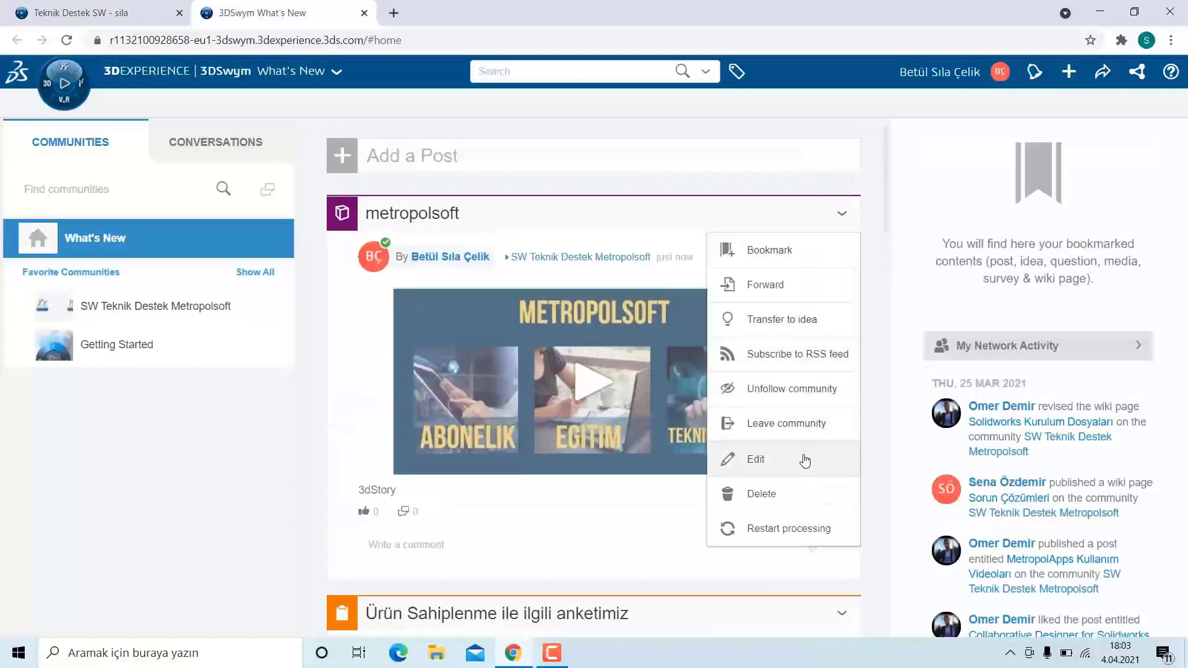
- Edit and republish the metropolsoft post's description, then advance through the story's scenes
left_click(797, 458)
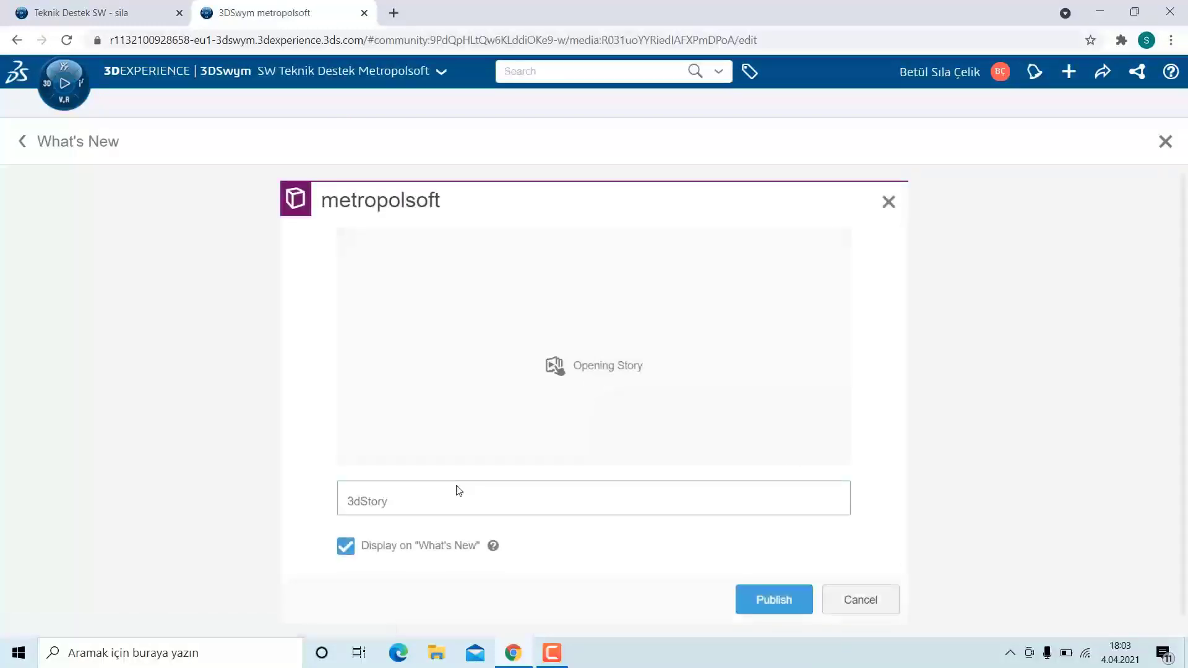
type("..")
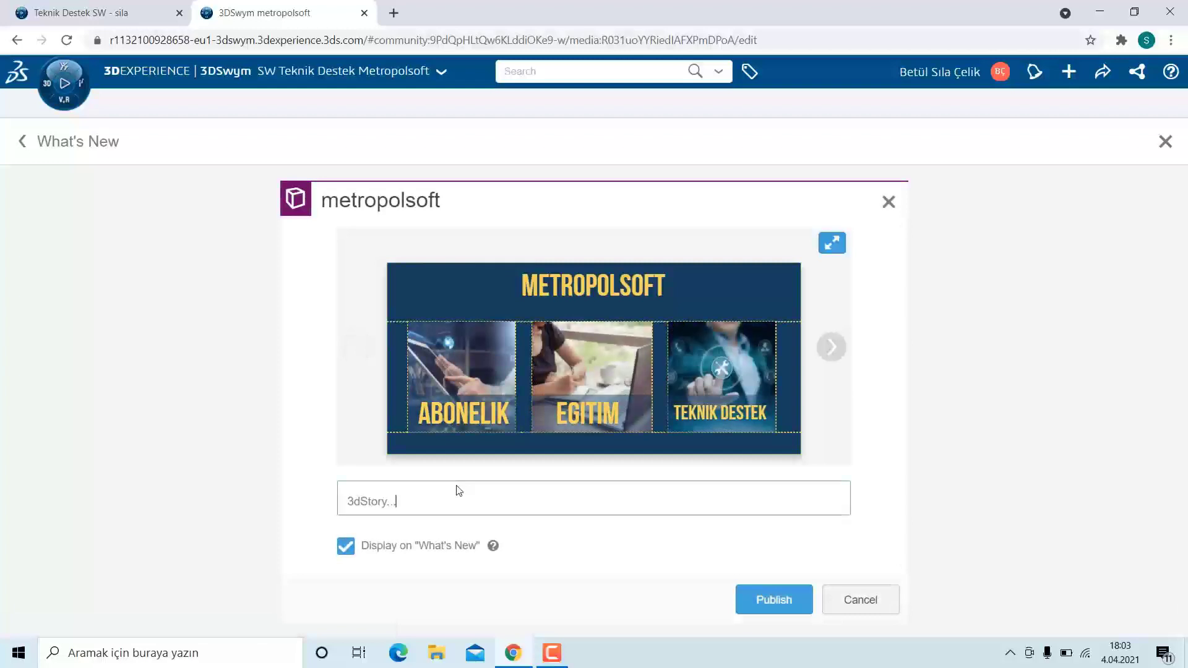
left_click(758, 603)
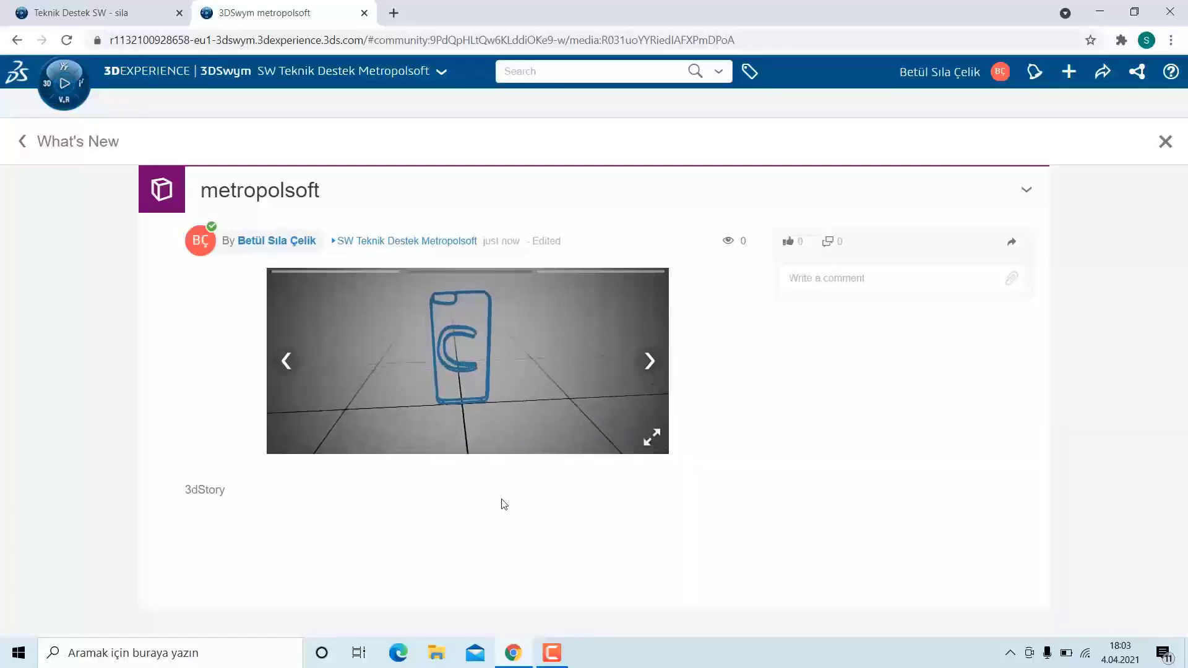
left_click(648, 368)
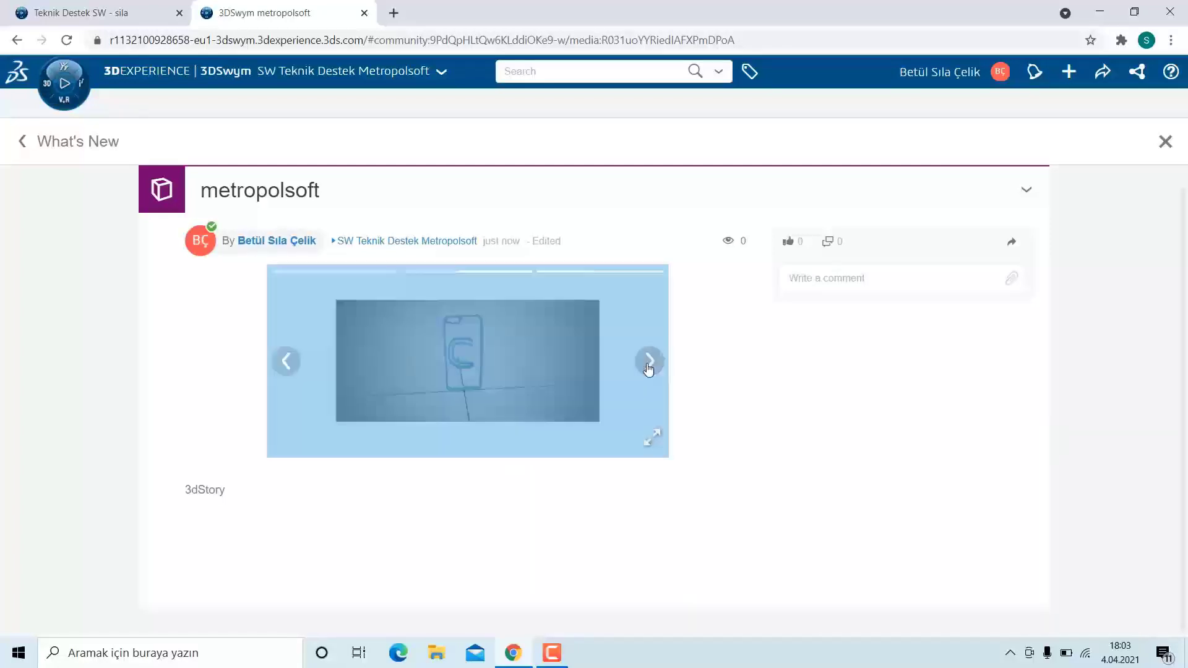